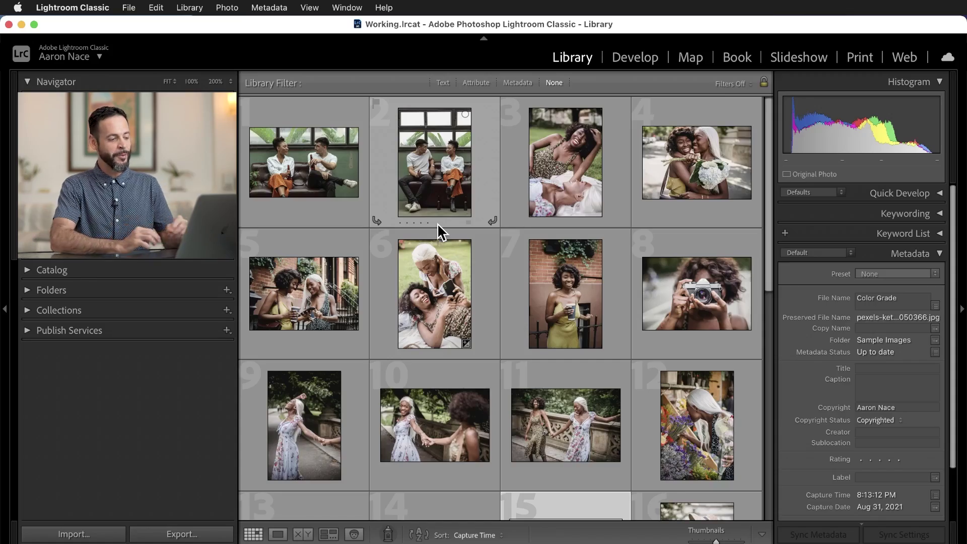
- Browse the grid and open the park photo in the Develop module with D
scroll(437, 228, down, 3)
scroll(437, 223, down, 5)
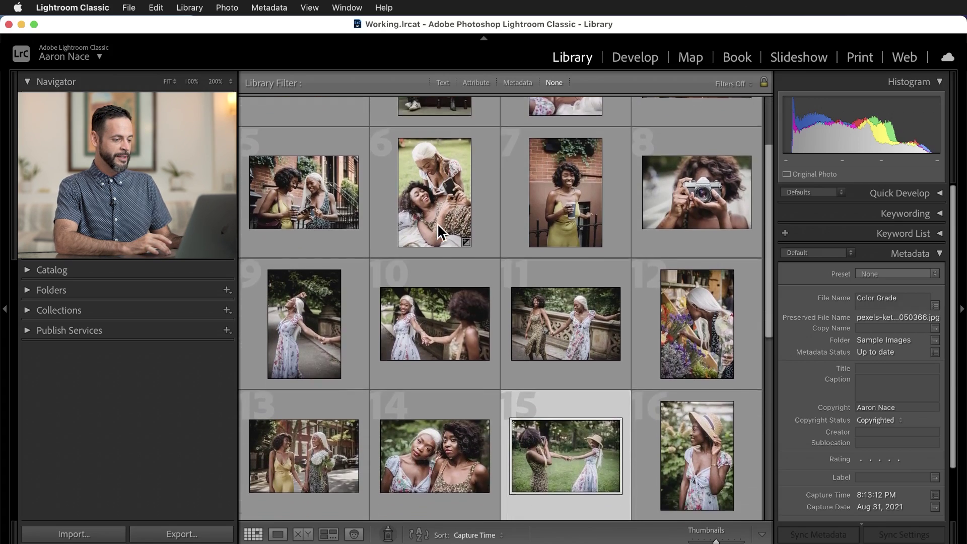
scroll(438, 227, down, 8)
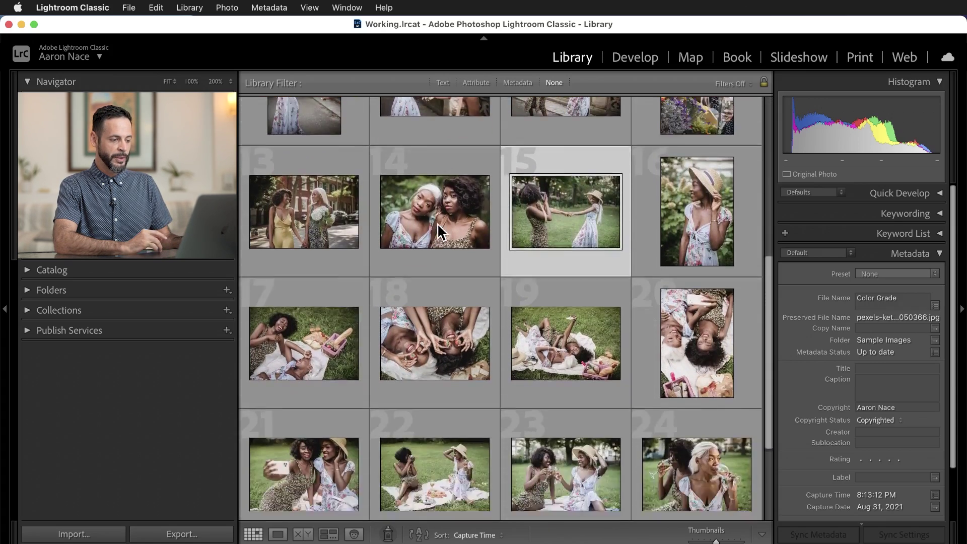
scroll(438, 226, up, 4)
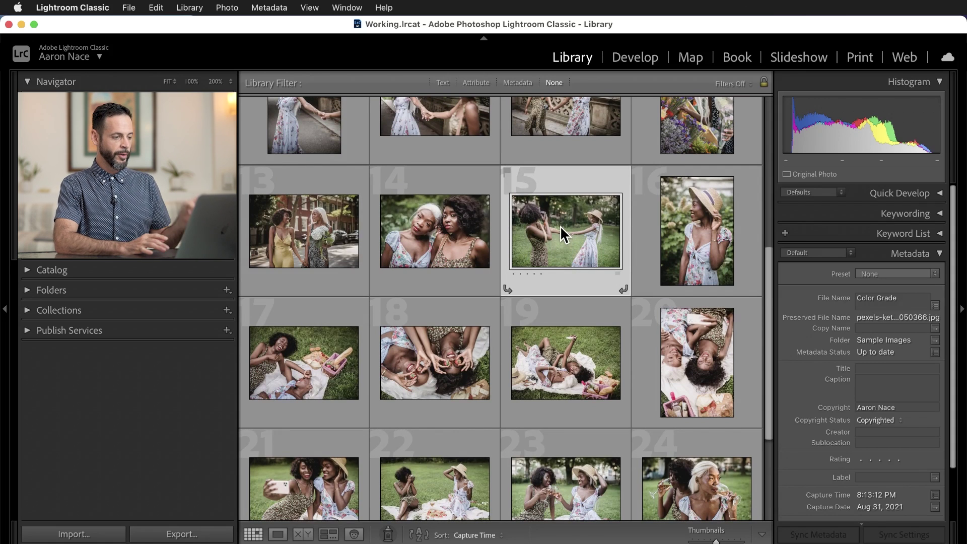
key(d)
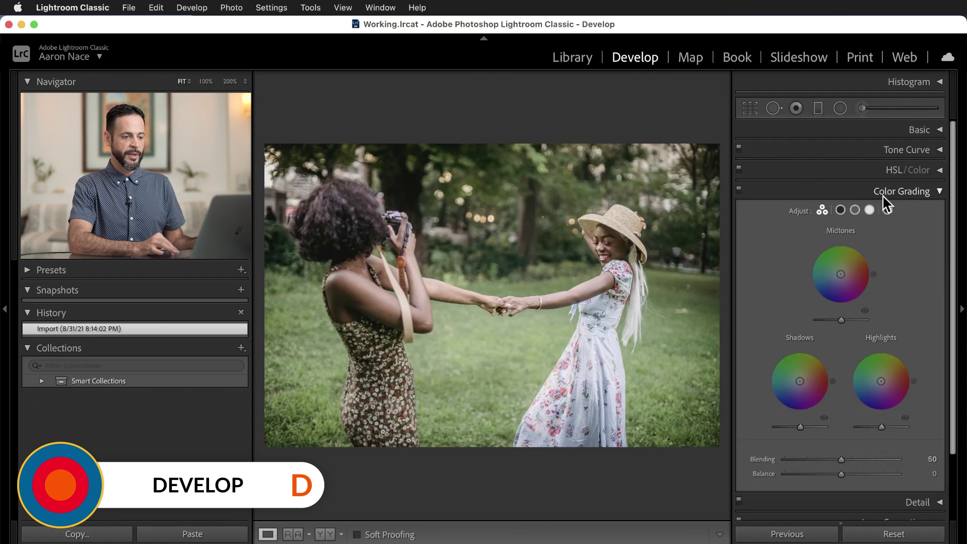
- Collapse the Basic panel and leave the Color Grading panel expanded
click(914, 193)
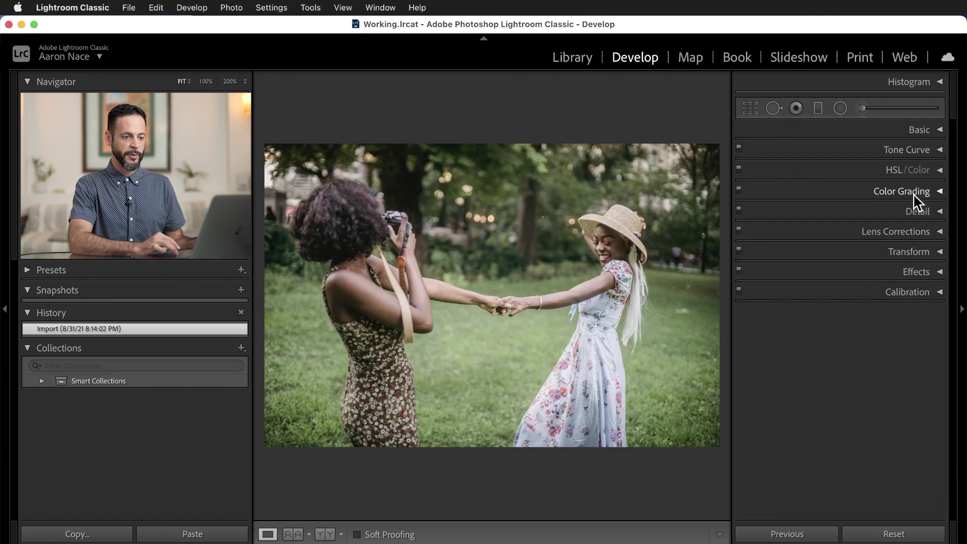
click(917, 129)
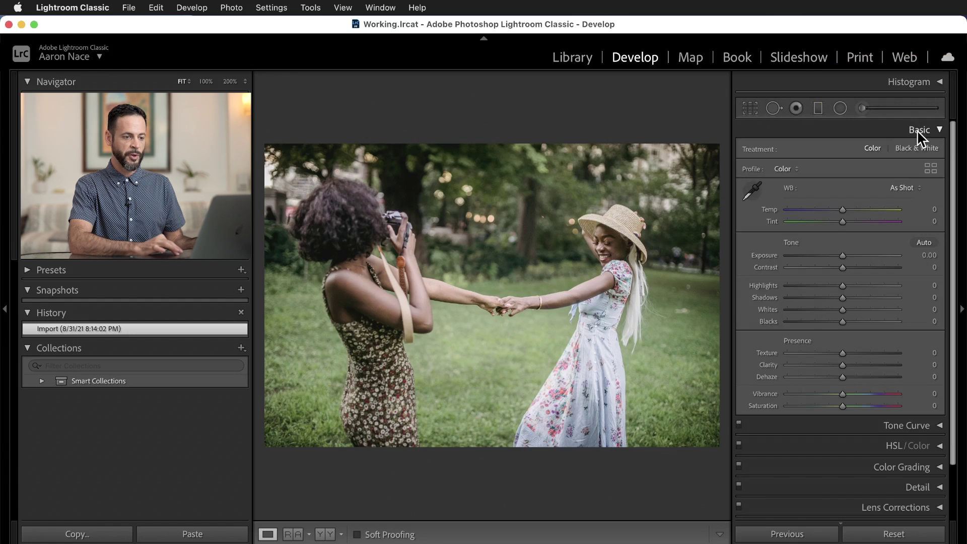
click(916, 129)
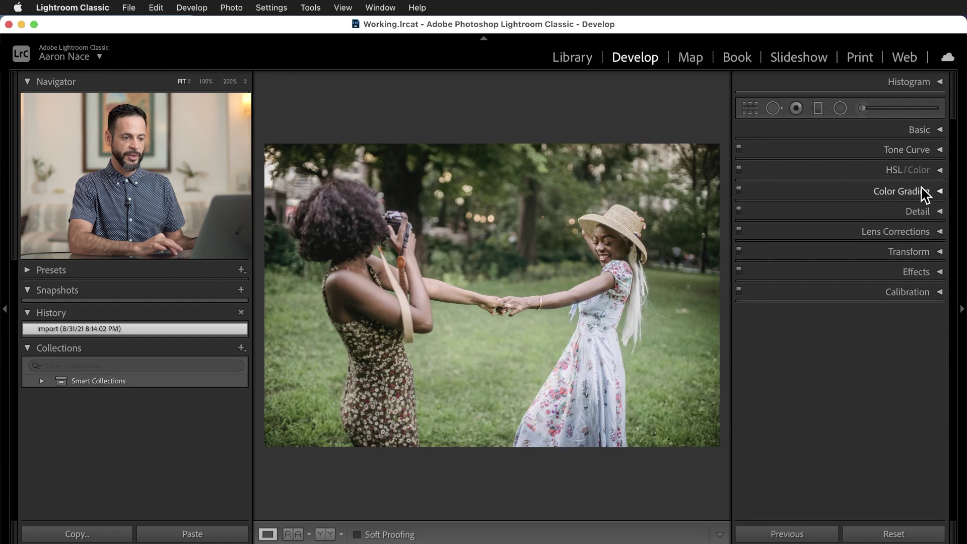
click(924, 194)
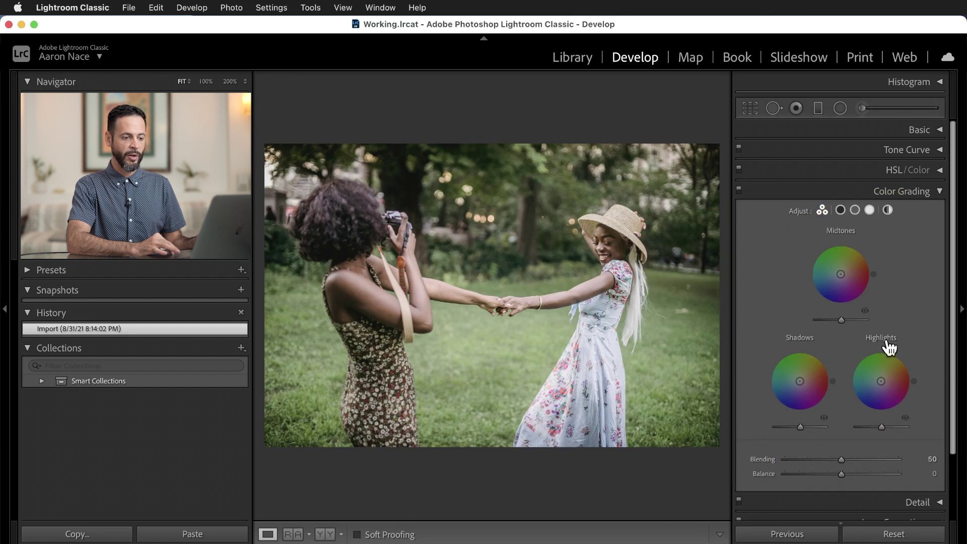
- Preview the Shadows, Midtones and Highlights wheels in turn, ending on the Global wheel
click(840, 210)
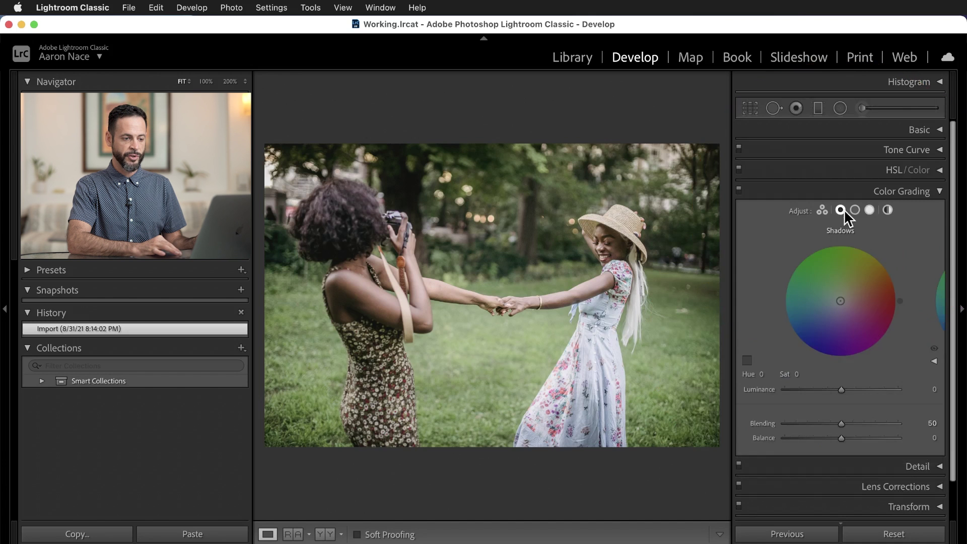
click(855, 210)
click(869, 210)
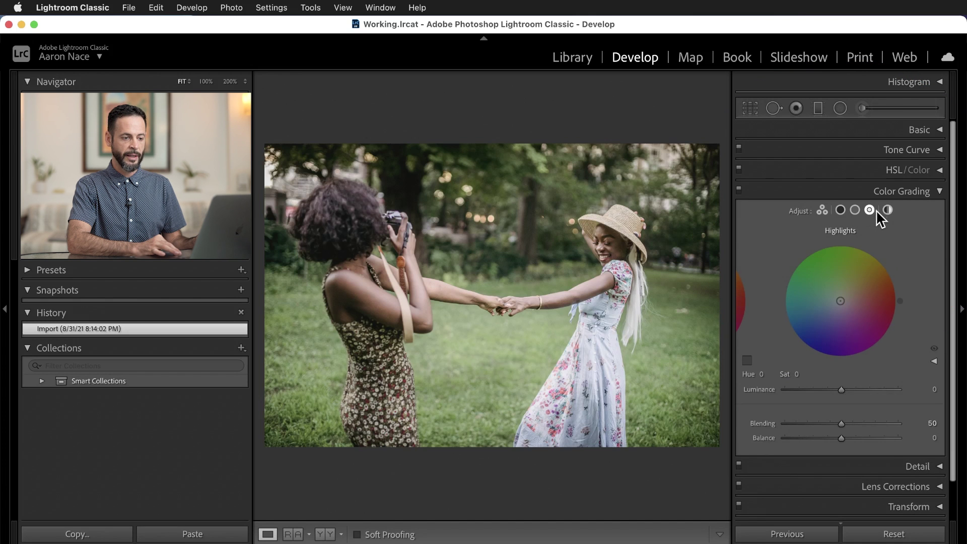
click(887, 210)
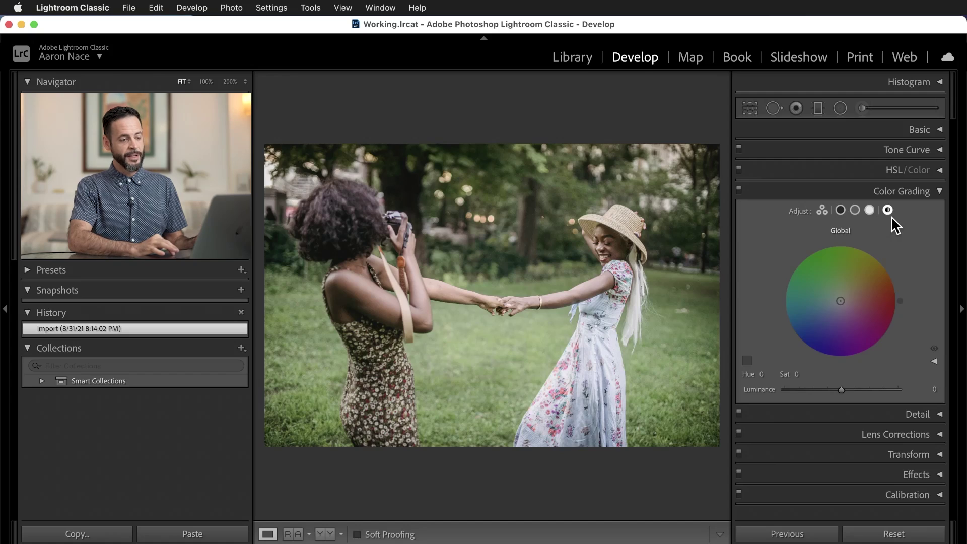
- Back in the three-wheel view, try green and blue midtone tints and adjust midtone luminance
click(822, 210)
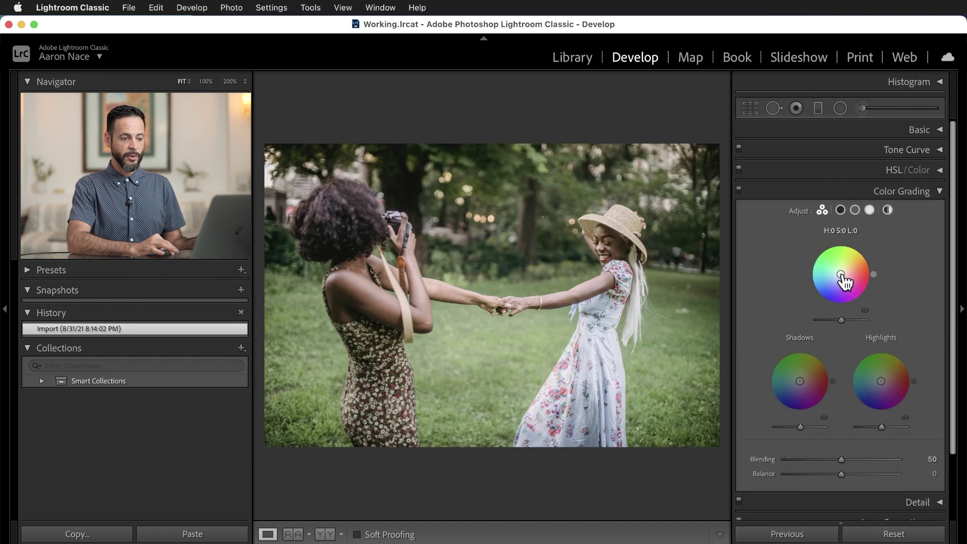
drag(853, 272, 839, 253)
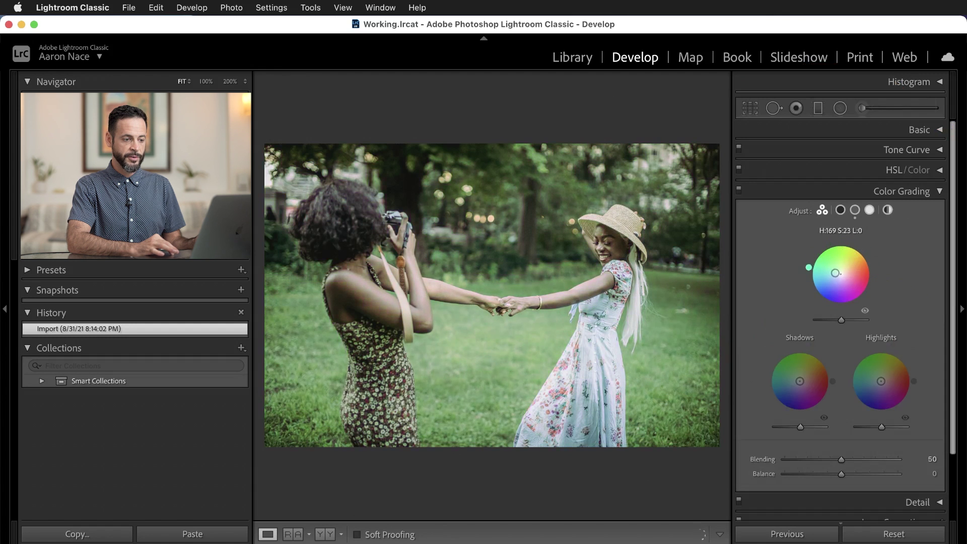
drag(834, 288, 826, 294)
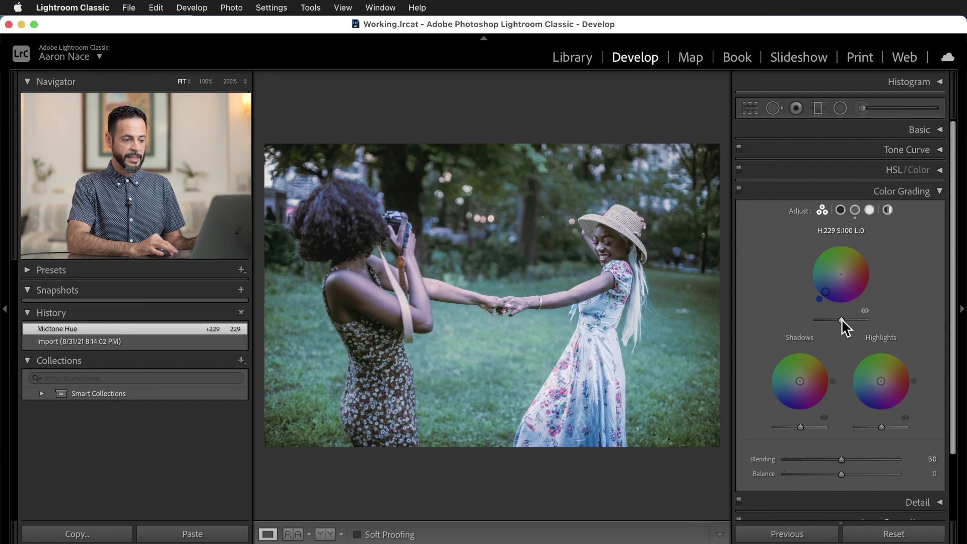
mouse_move(841, 318)
mouse_down()
mouse_move(874, 316)
mouse_move(857, 316)
mouse_up()
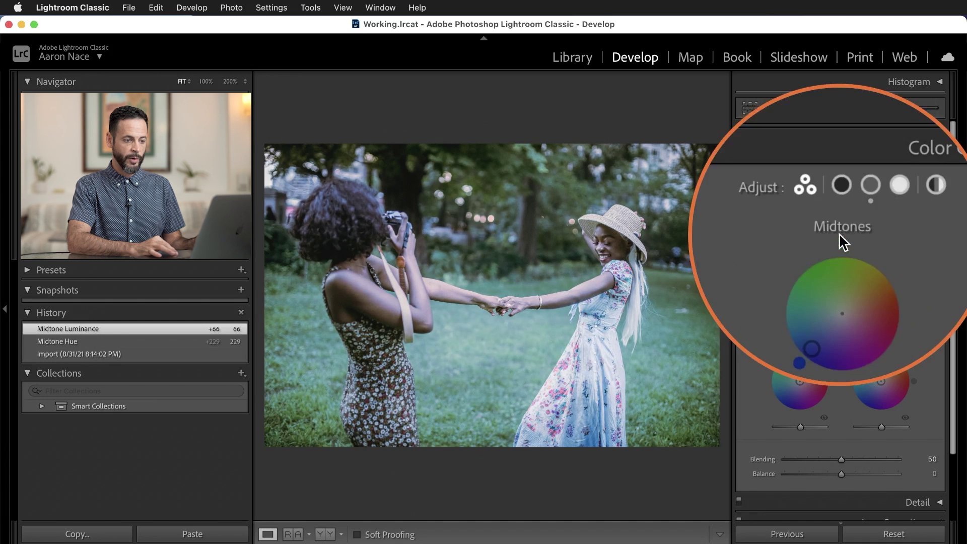
drag(858, 319, 839, 326)
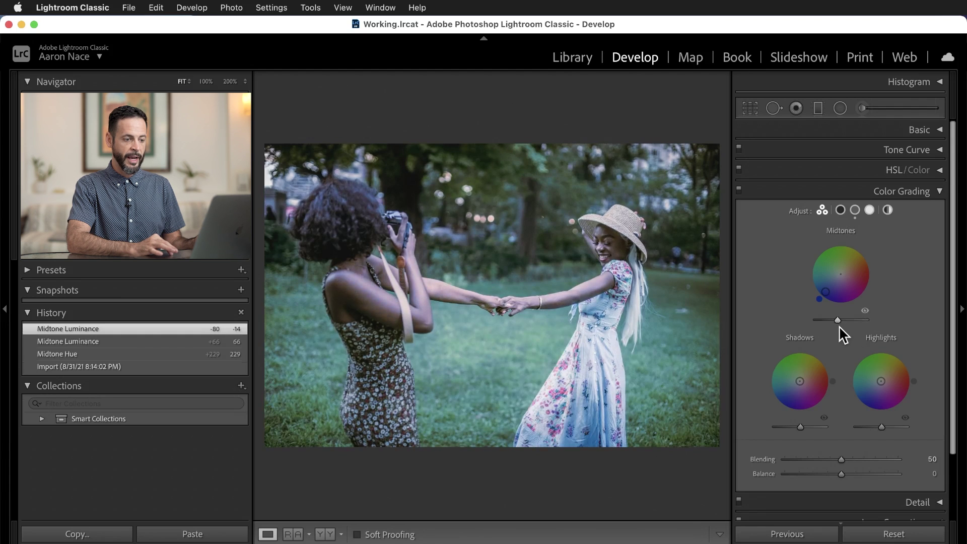
- Compare the photo with and without the midtone grade, then set magenta midtones at hue 337
click(865, 311)
click(865, 312)
click(865, 311)
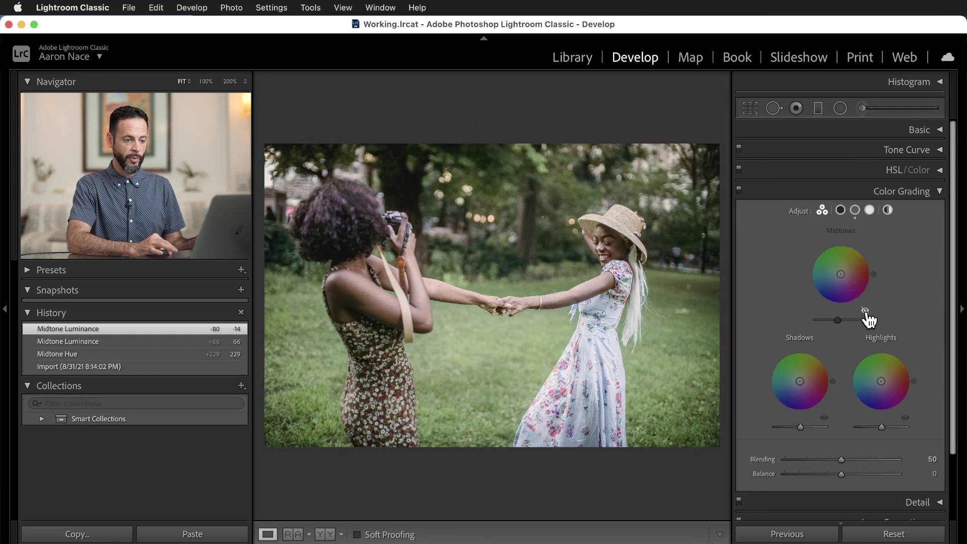
click(865, 312)
click(865, 311)
click(865, 311)
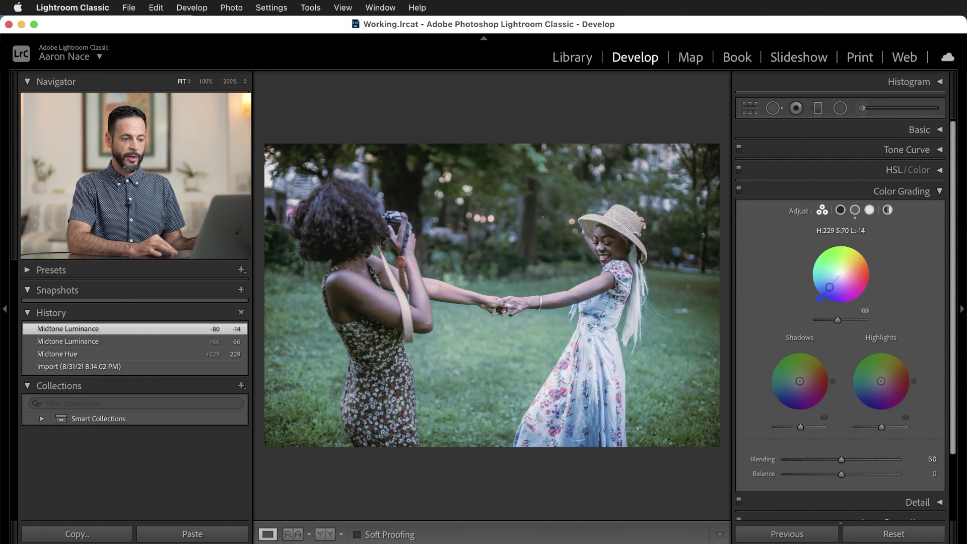
drag(850, 278, 850, 280)
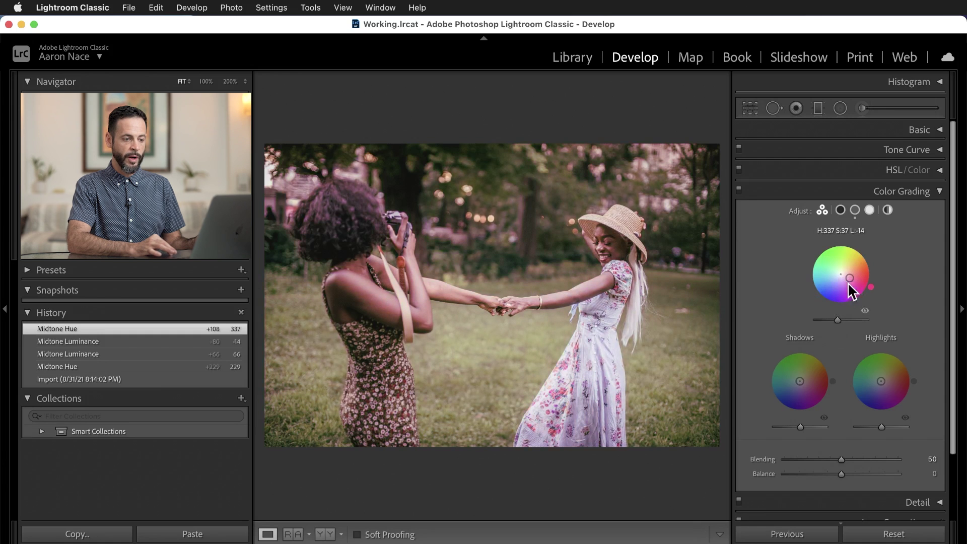
key(alt)
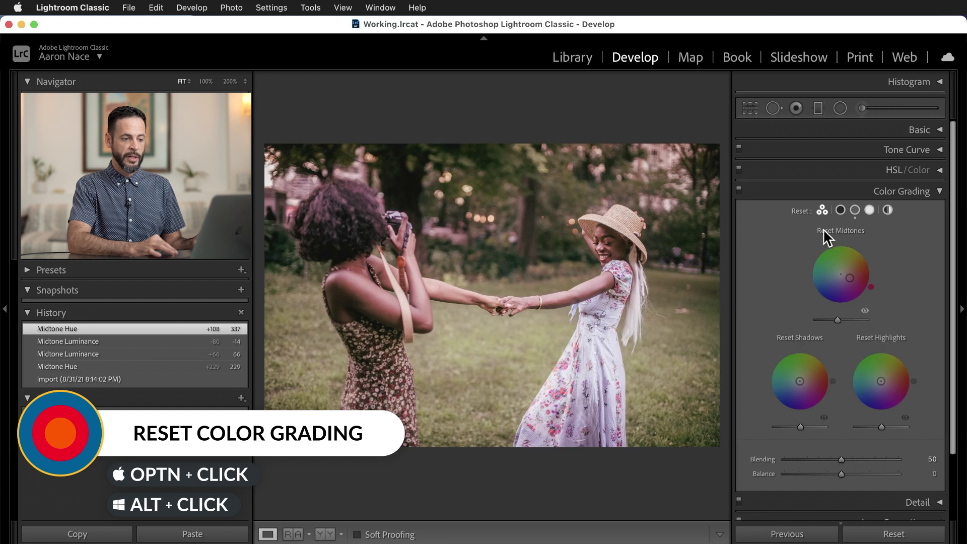
- Tint shadows yellow and highlights blue, then Option-click Reset to neutralize all wheels
click(813, 365)
click(873, 400)
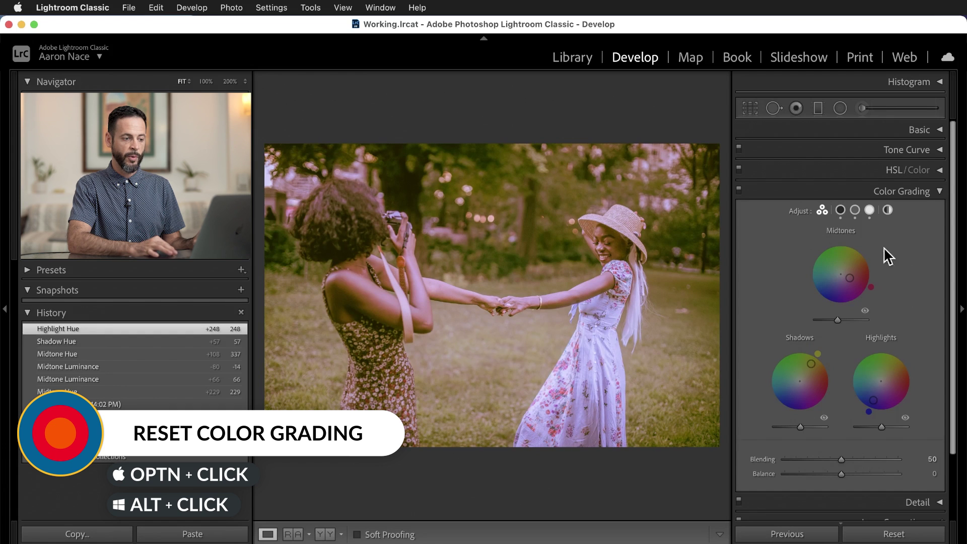
key(alt)
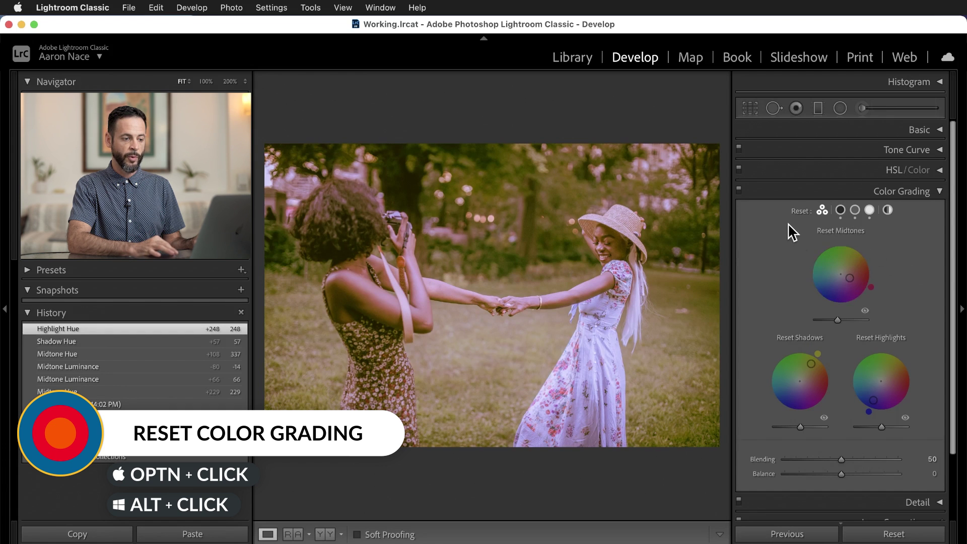
alt+click(797, 212)
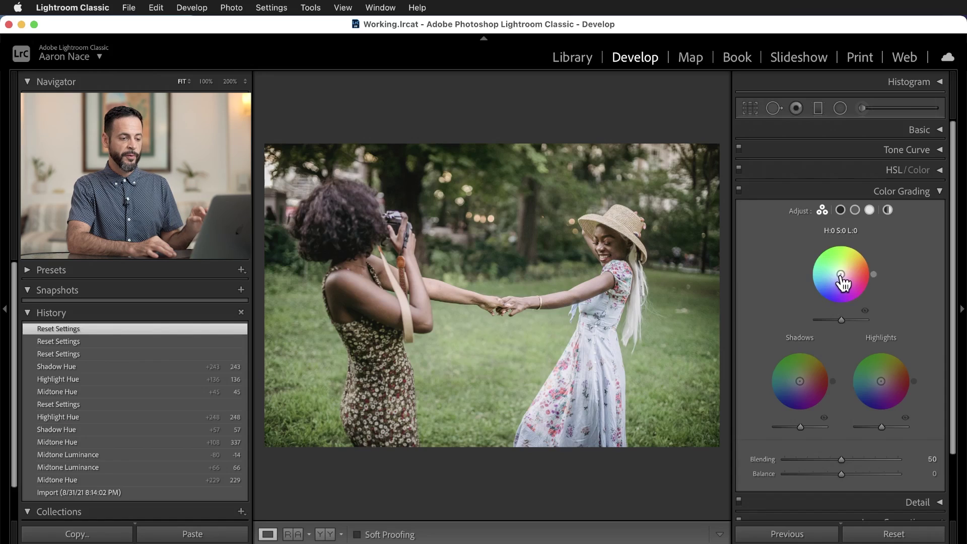
- Tint the midtones a subtle pinkish magenta: hue 328, saturation 17, luminance 0
mouse_move(852, 276)
mouse_down()
mouse_move(832, 270)
mouse_move(838, 282)
mouse_up()
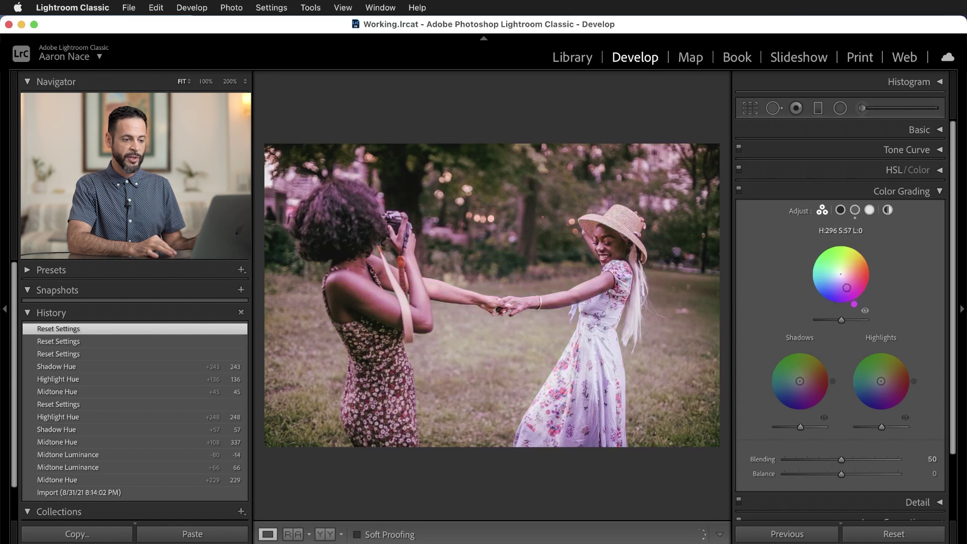
drag(834, 282, 839, 276)
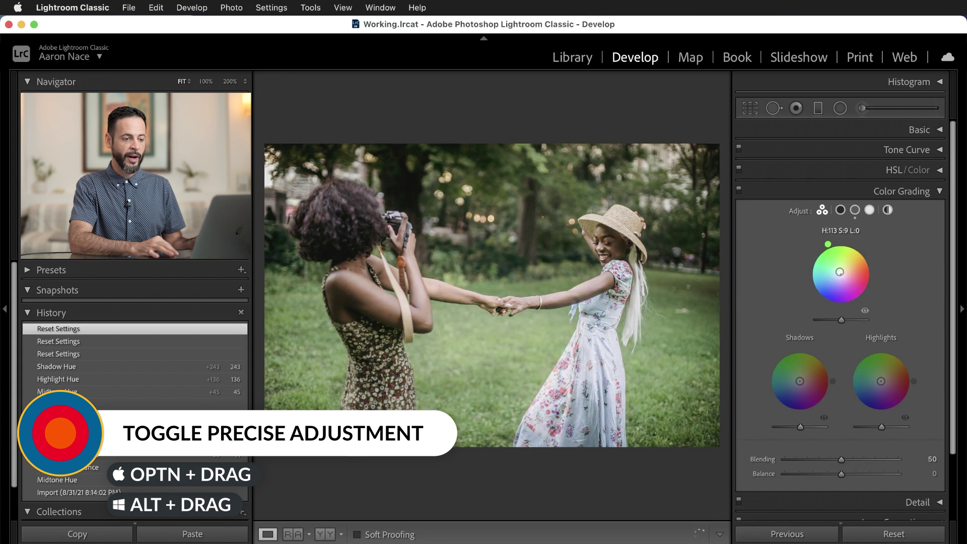
drag(840, 276, 849, 280)
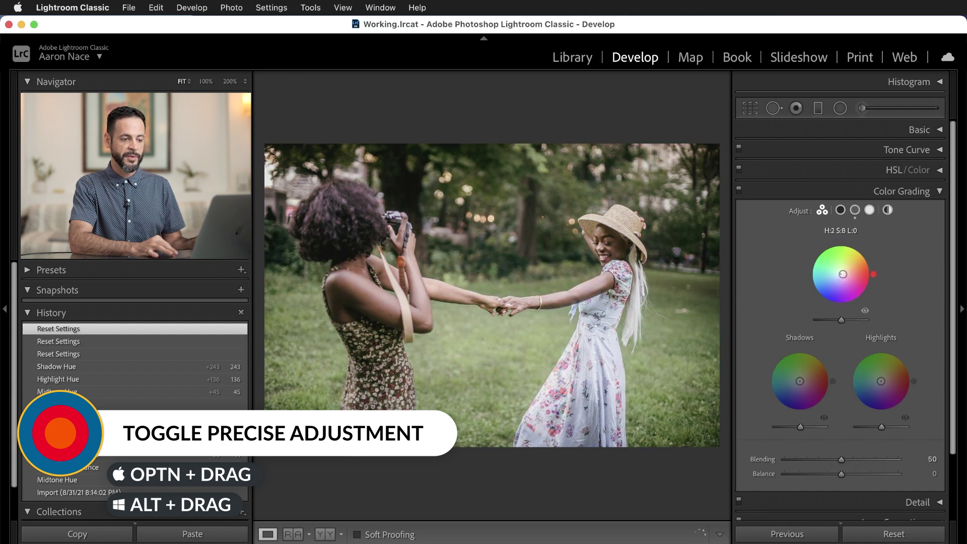
click(845, 278)
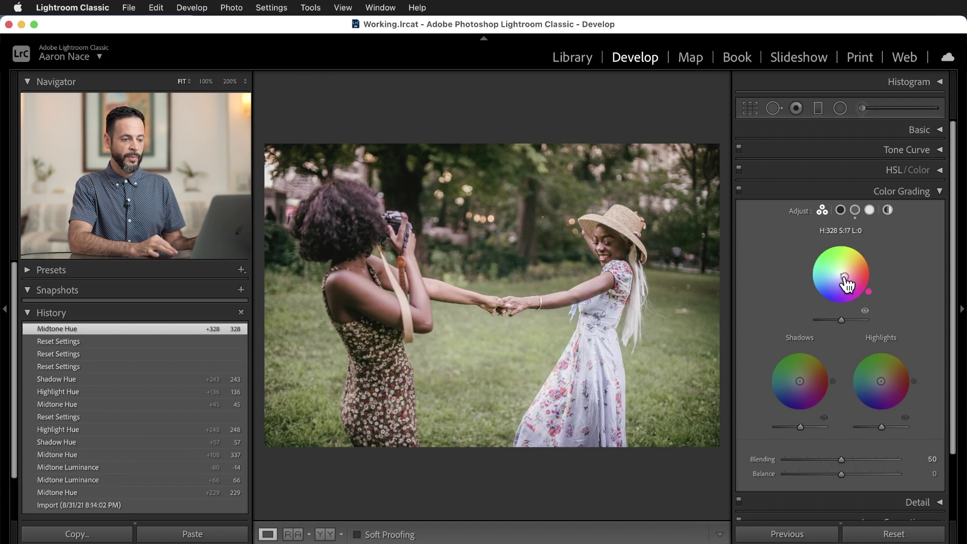
- Change the midtone tint to cool blue at hue 252, then switch grading off to compare
drag(845, 278, 840, 273)
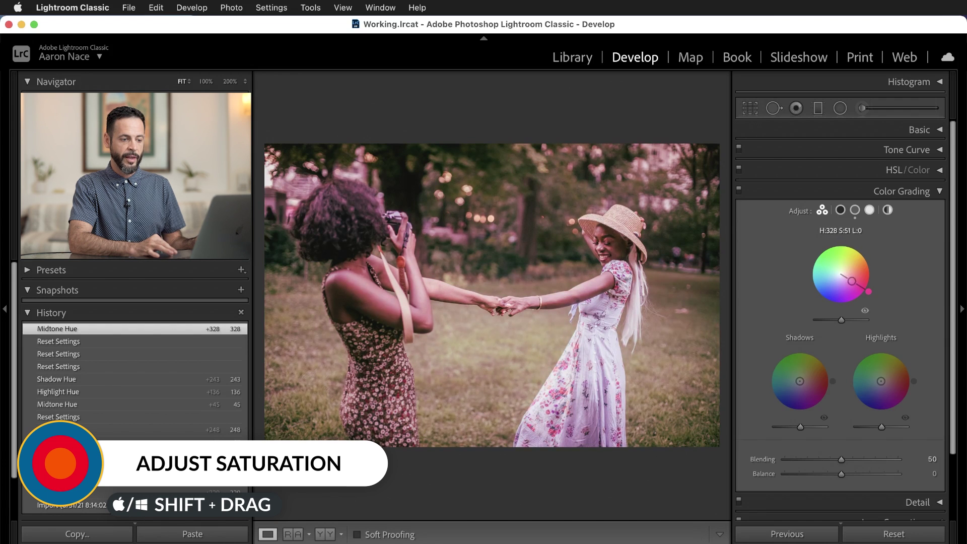
mouse_move(850, 279)
mouse_down()
mouse_move(860, 286)
mouse_move(853, 276)
mouse_move(848, 288)
mouse_up()
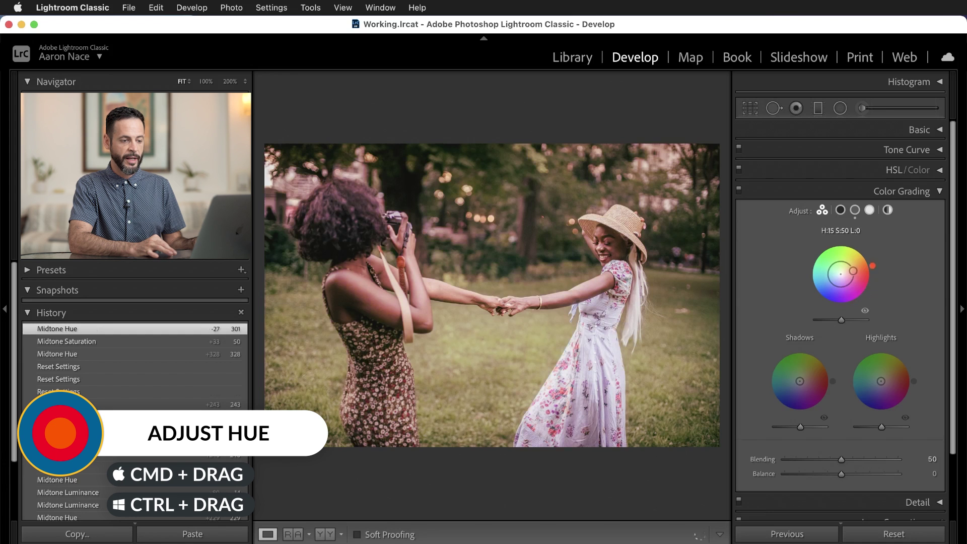
drag(853, 272, 847, 263)
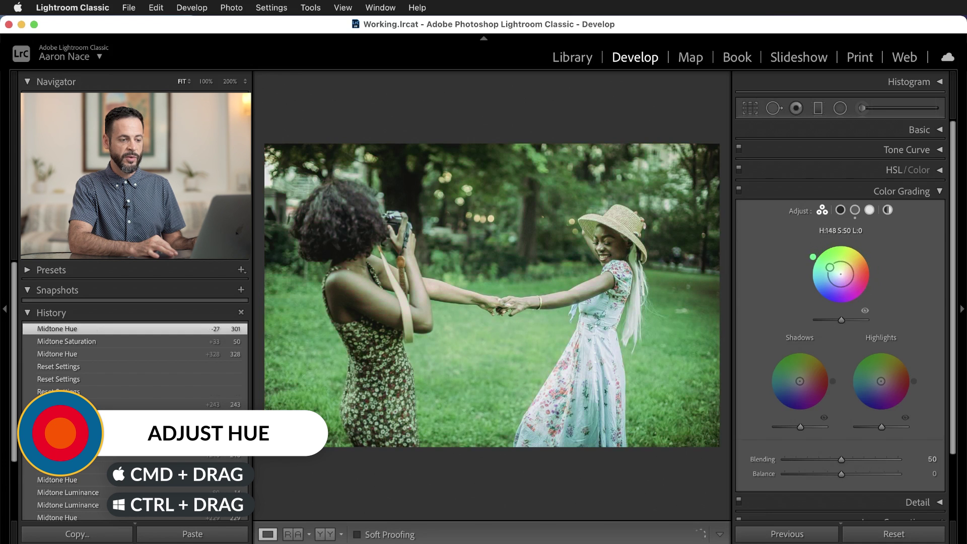
drag(828, 274, 854, 282)
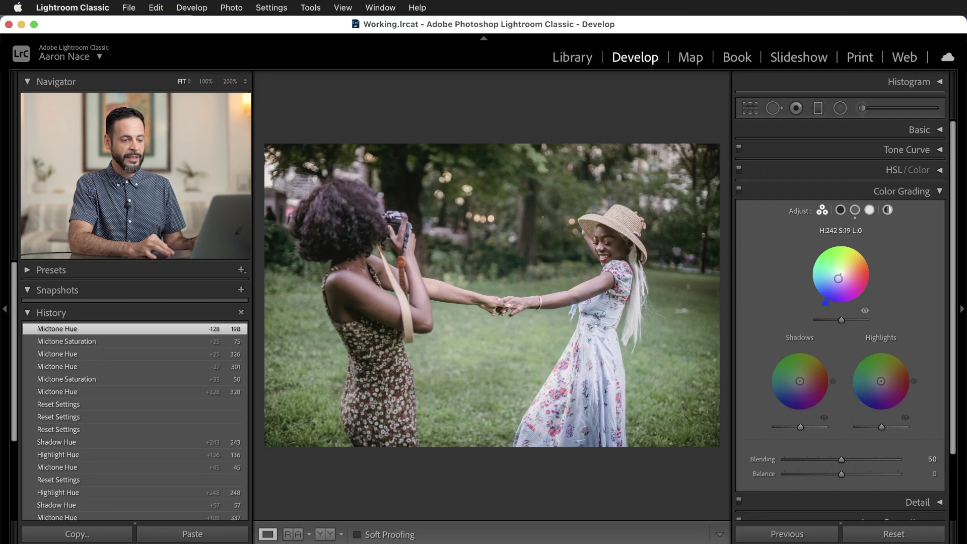
click(838, 282)
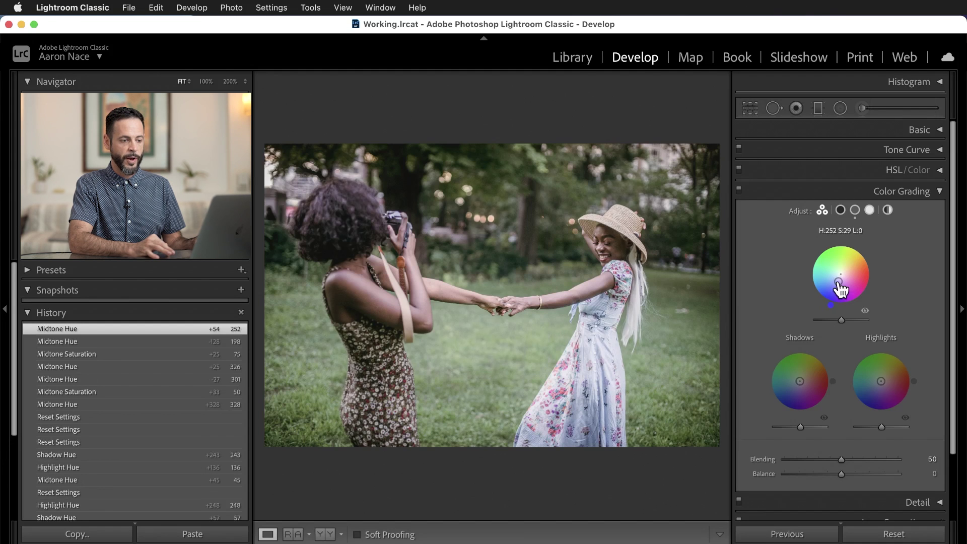
click(738, 190)
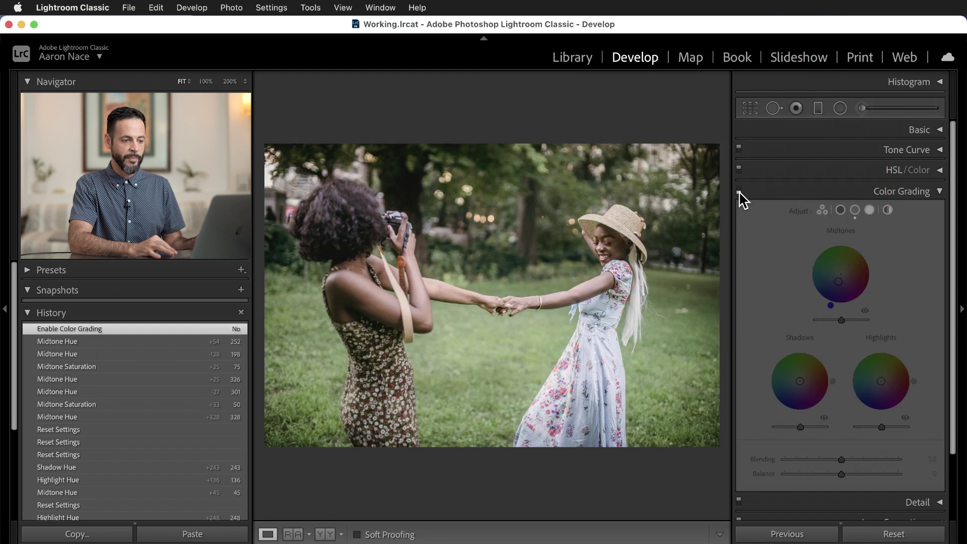
- Toggle grading off and on, reset all wheels, and add a faint golden midtone tint at hue 41
click(739, 190)
click(738, 189)
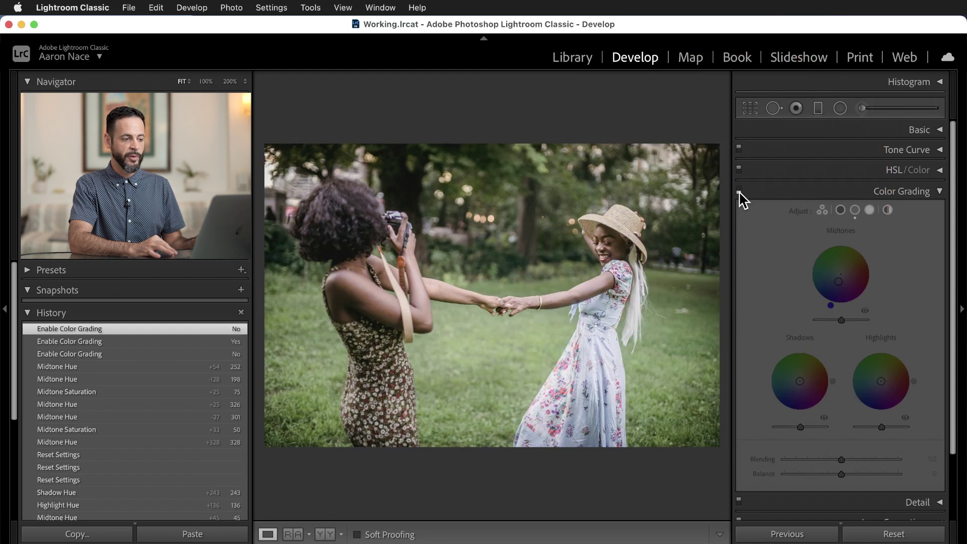
click(739, 192)
key(alt)
alt+click(797, 213)
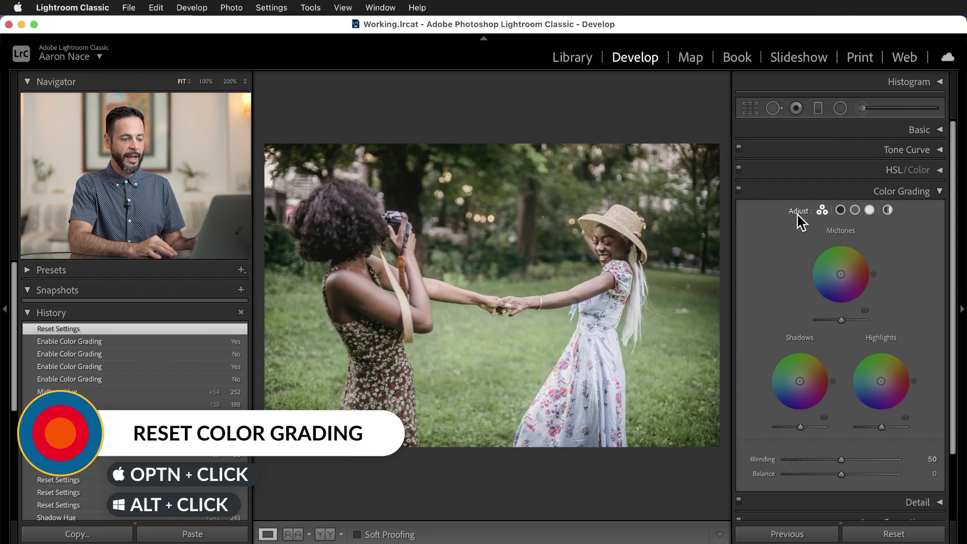
drag(841, 274, 846, 269)
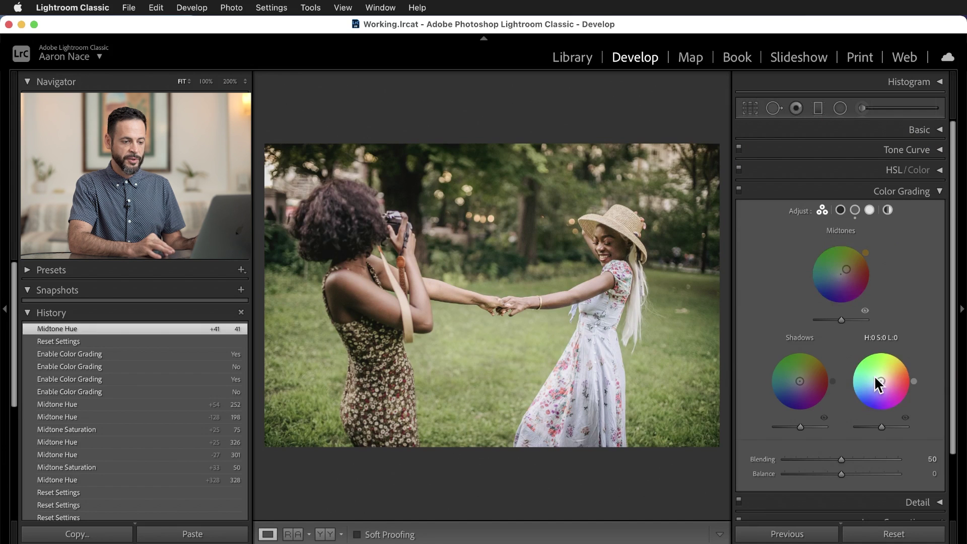
- Tint highlights red at hue 6, shadows yellow at hue 51, and midtones green at hue 95
drag(881, 385, 888, 380)
drag(804, 378, 799, 377)
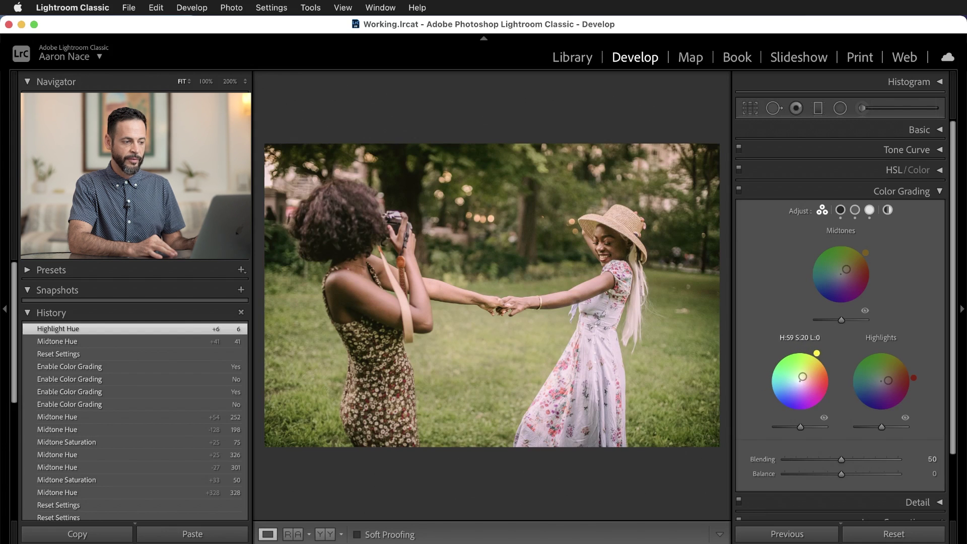
drag(803, 376, 802, 381)
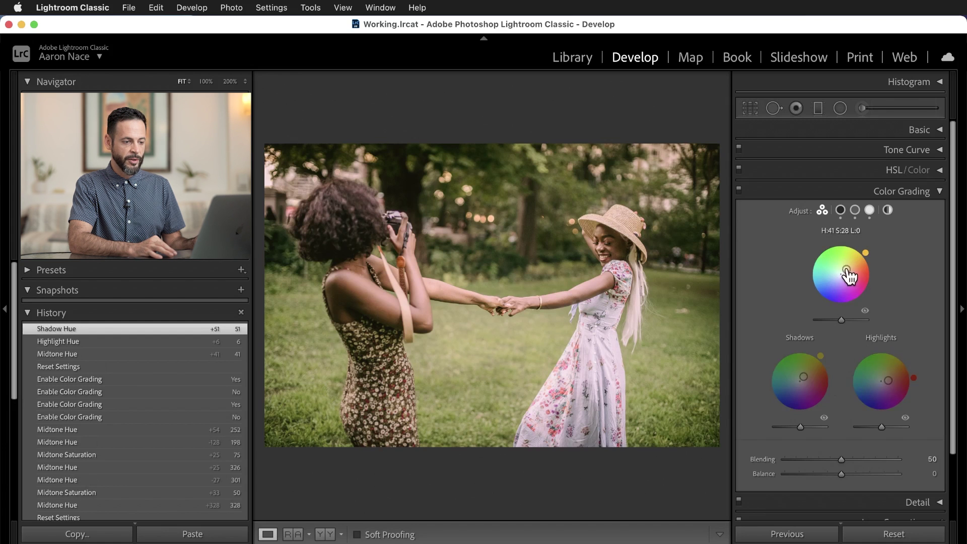
drag(838, 242, 838, 242)
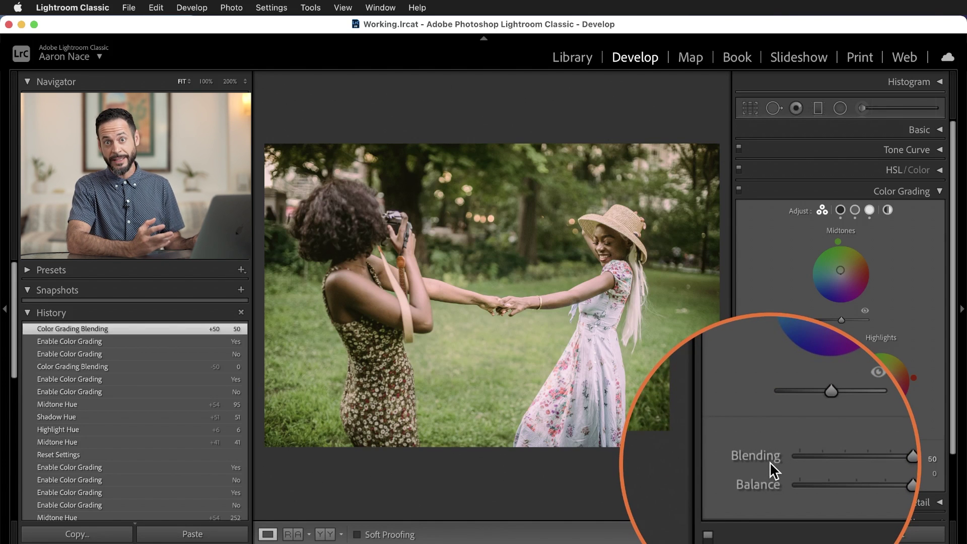
drag(841, 458, 868, 459)
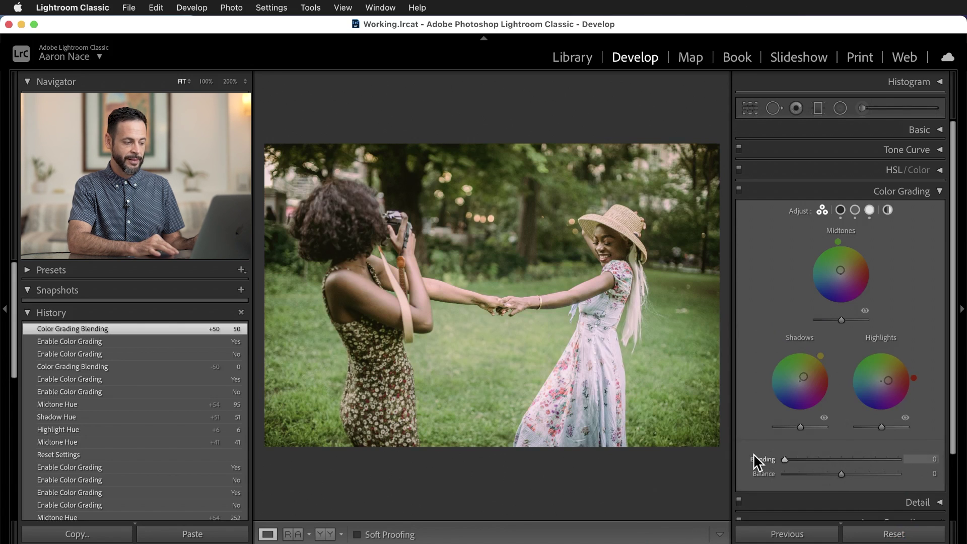
drag(753, 454, 853, 459)
drag(910, 451, 840, 459)
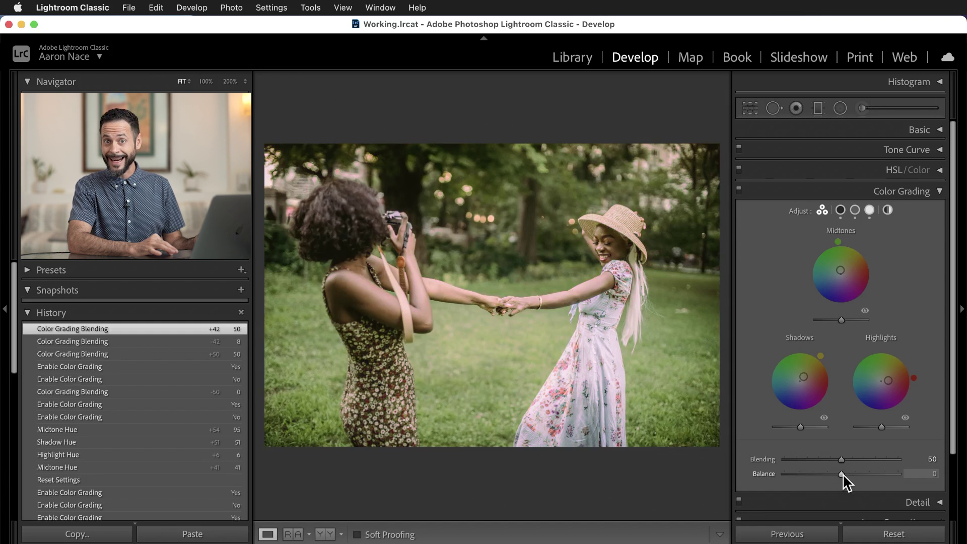
- Push the Balance slider to +100 and then -100 to compare, leaving it at -1
drag(842, 473, 912, 484)
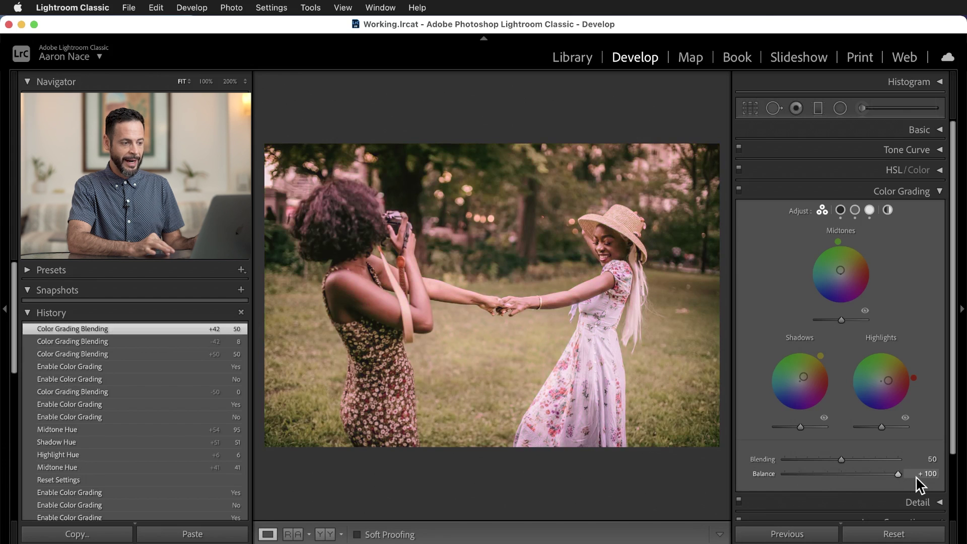
mouse_move(905, 388)
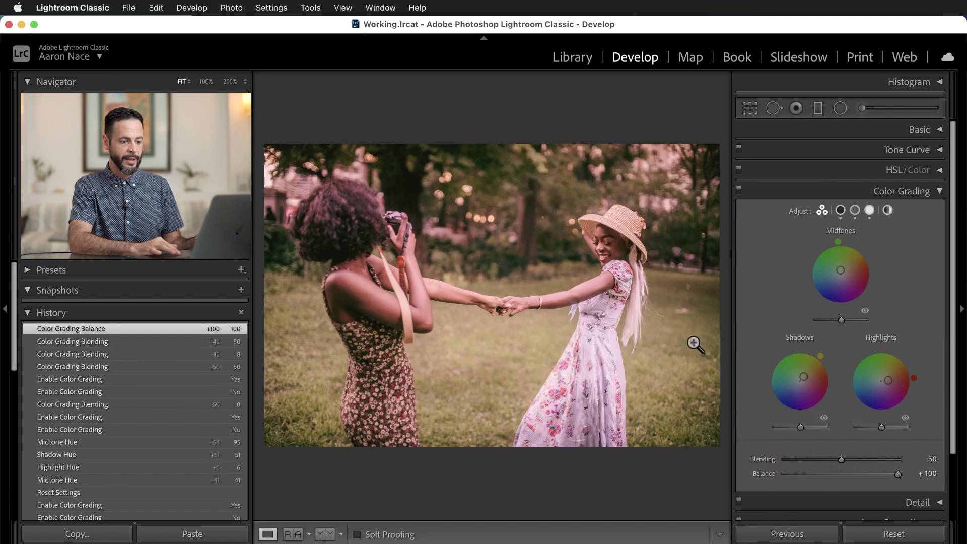
drag(873, 475, 749, 469)
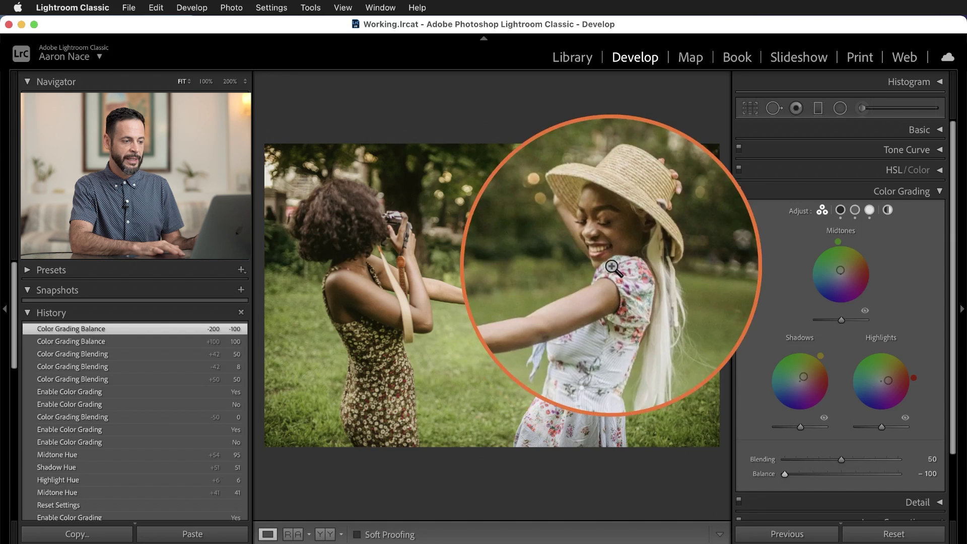
mouse_move(803, 373)
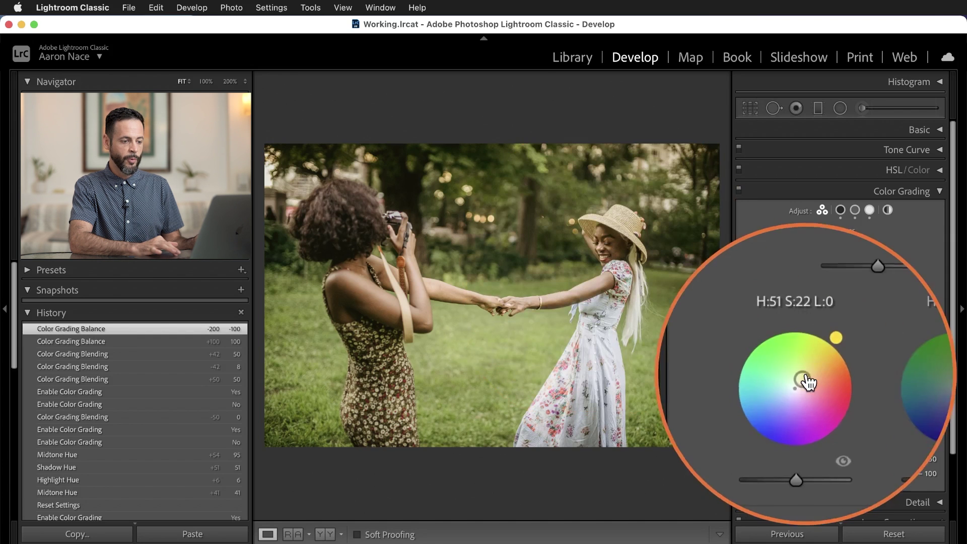
mouse_move(840, 257)
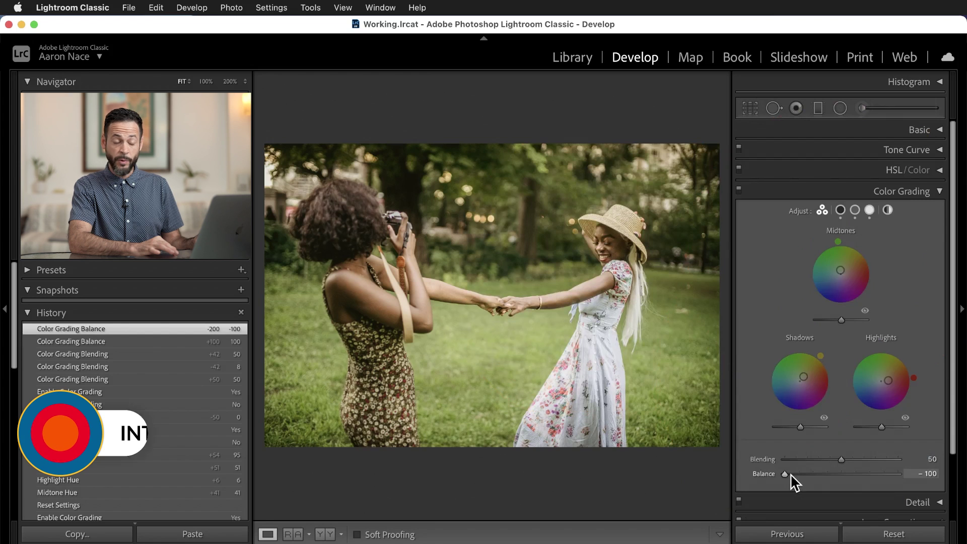
drag(791, 475, 840, 479)
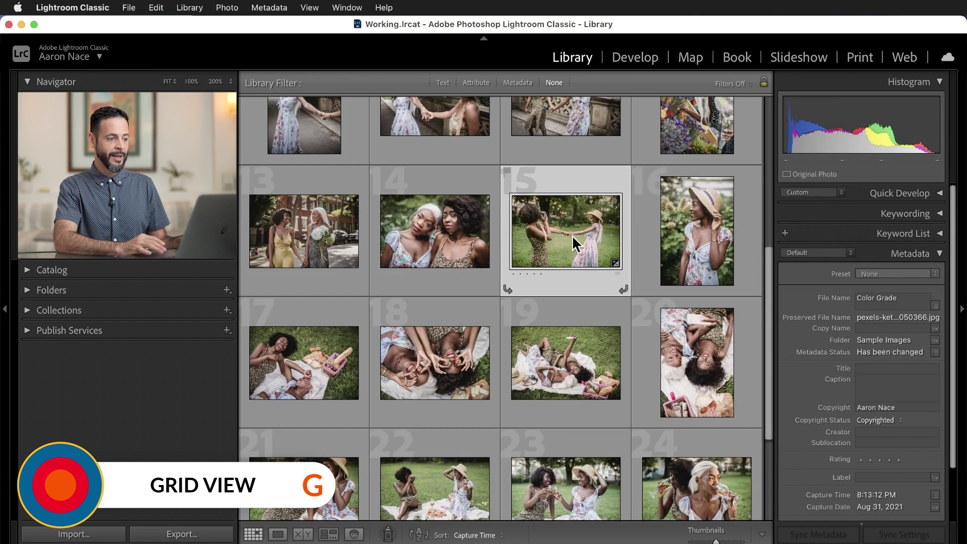
- Select every photo in the Library grid, including Color Grade LR-15.jpg, with Cmd+A
scroll(572, 235, down, 3)
scroll(572, 234, up, 5)
scroll(572, 235, up, 5)
scroll(572, 234, down, 6)
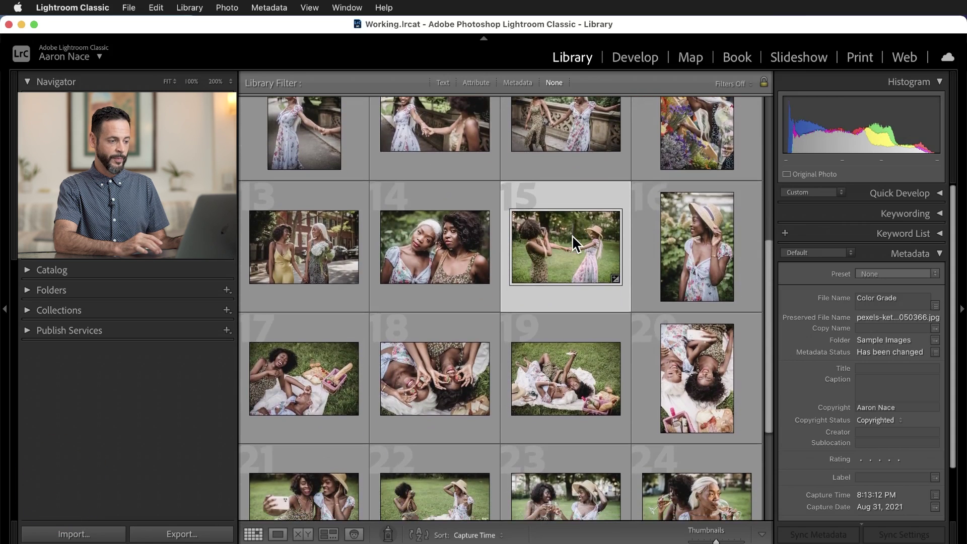
key(super+a)
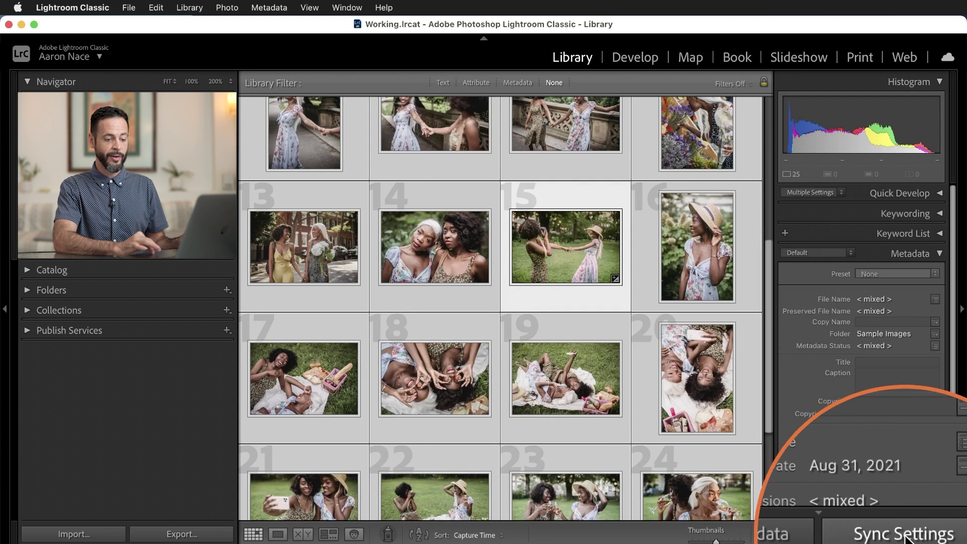
- Synchronize only the Color Grading setting from the park photo to all selected photos
click(904, 535)
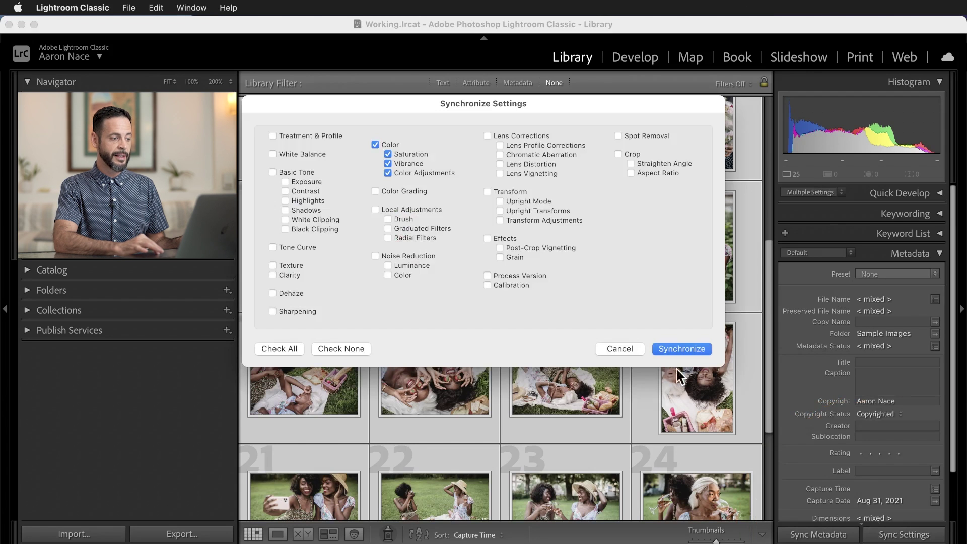
click(334, 347)
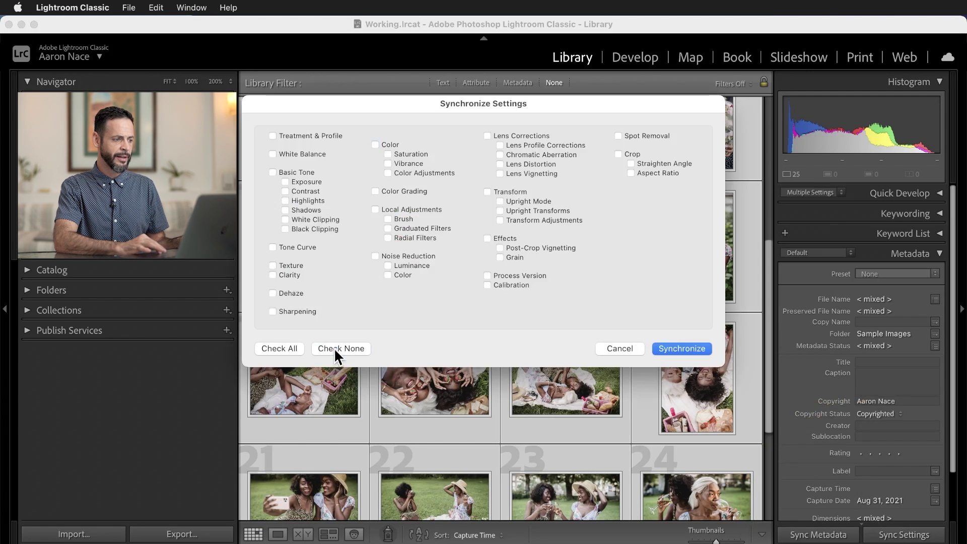
click(381, 192)
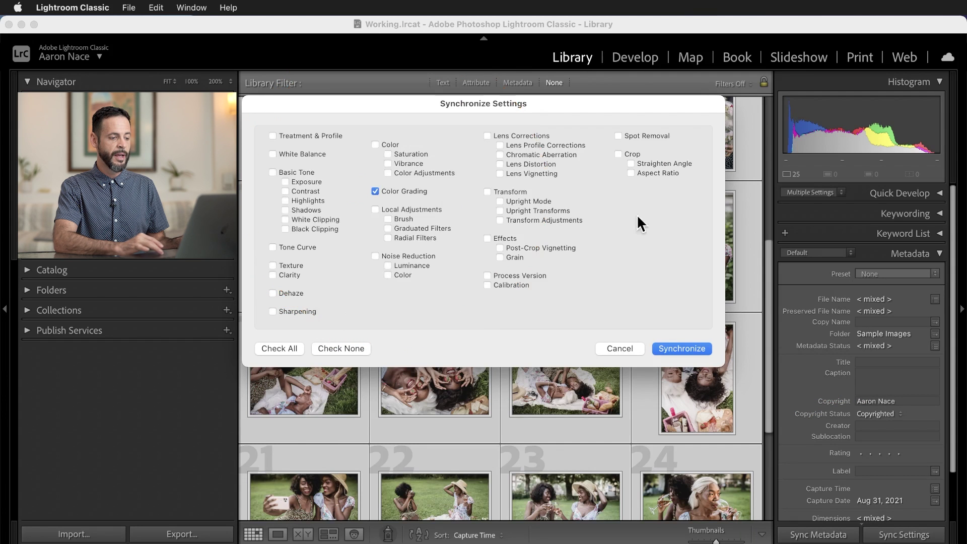
click(684, 348)
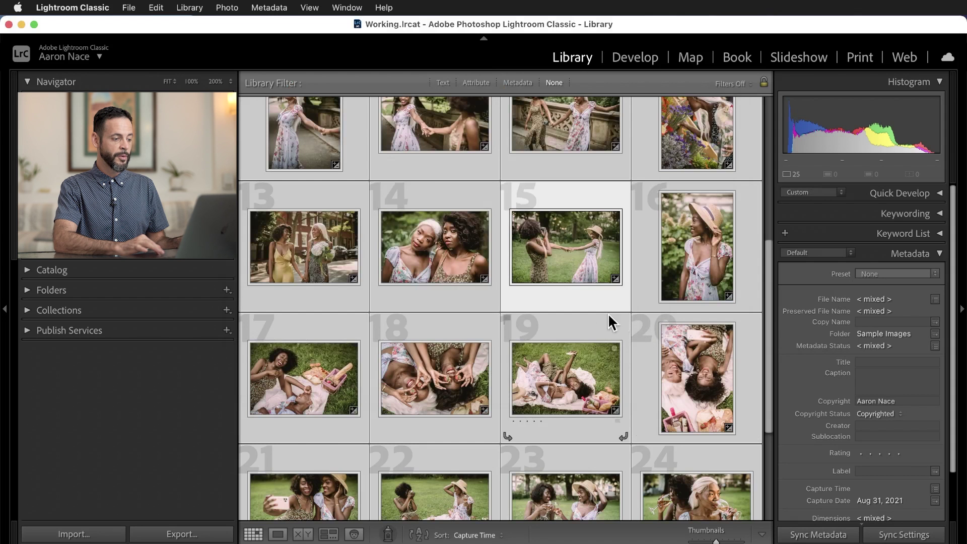
- Scroll the grid and select the coffee portrait in cell 7
scroll(473, 285, down, 4)
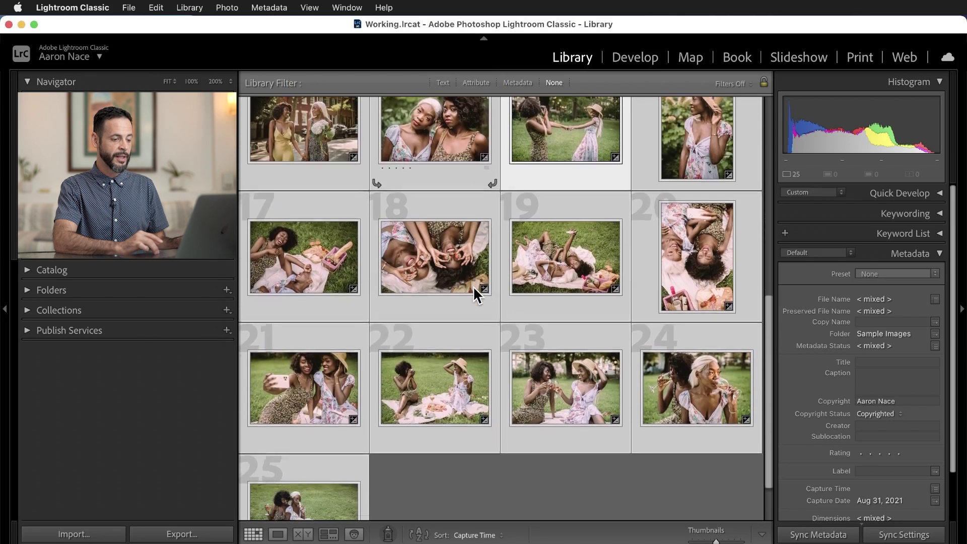
scroll(473, 285, up, 5)
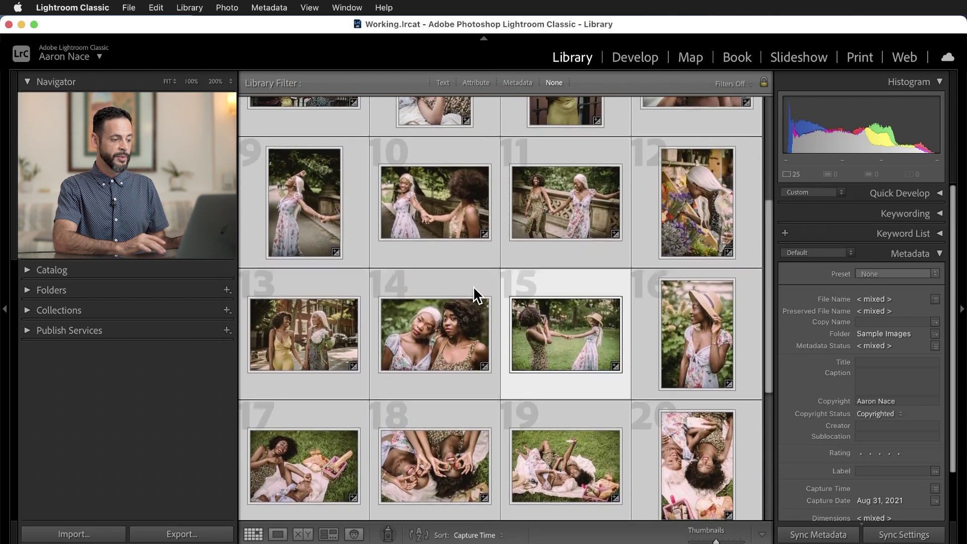
scroll(473, 288, up, 3)
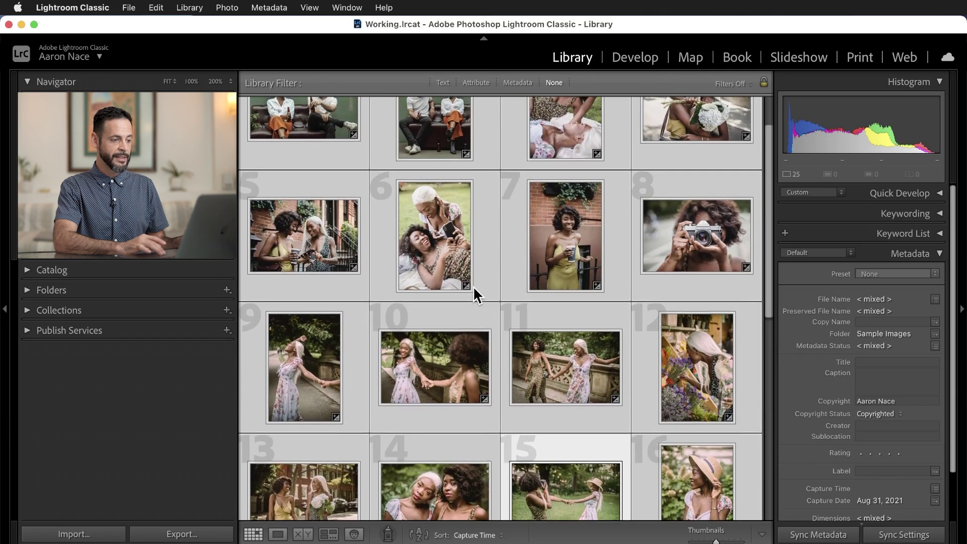
scroll(473, 286, down, 1)
click(558, 233)
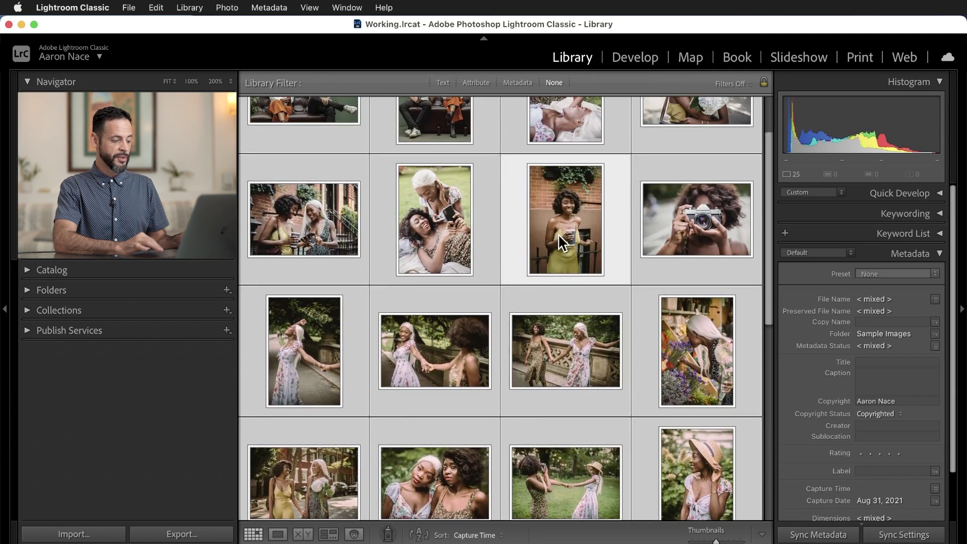
- Open the coffee portrait in Develop and toggle its Color Grading panel off and back on
double_click(558, 233)
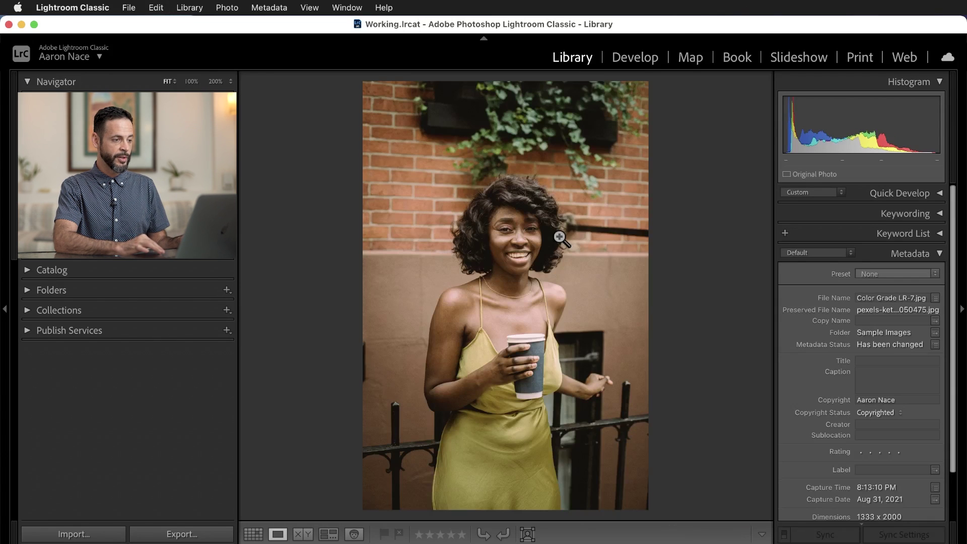
click(630, 59)
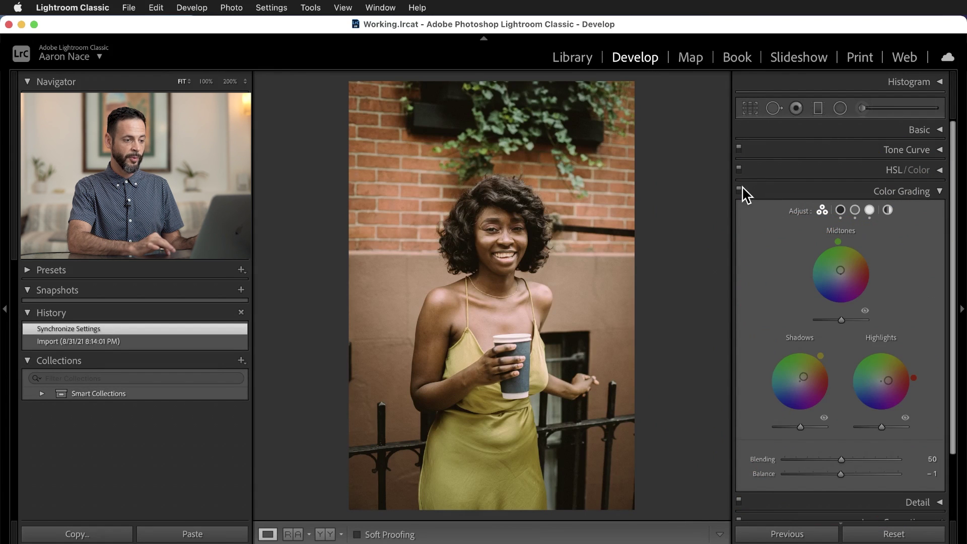
click(739, 191)
click(739, 191)
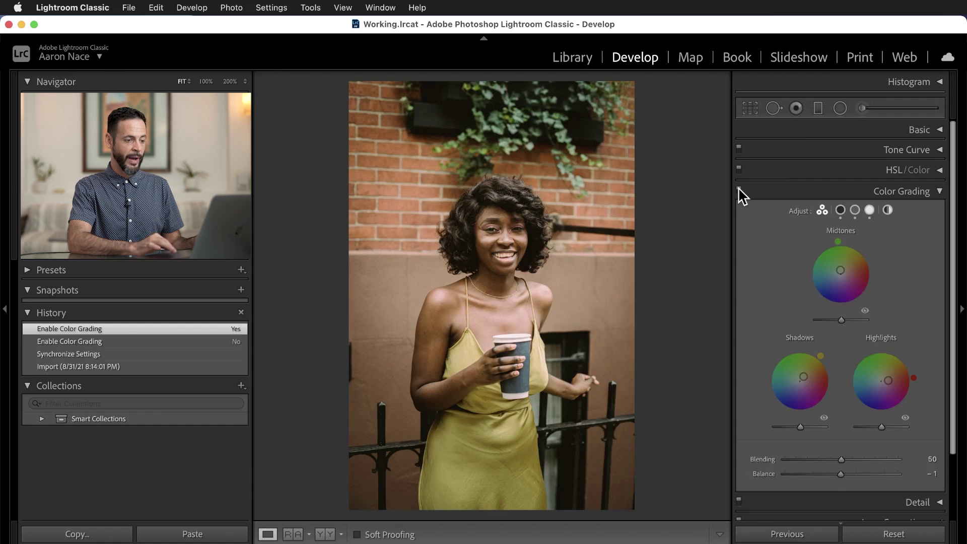
- Go back to the grid and reopen the coffee portrait in Develop
key(g)
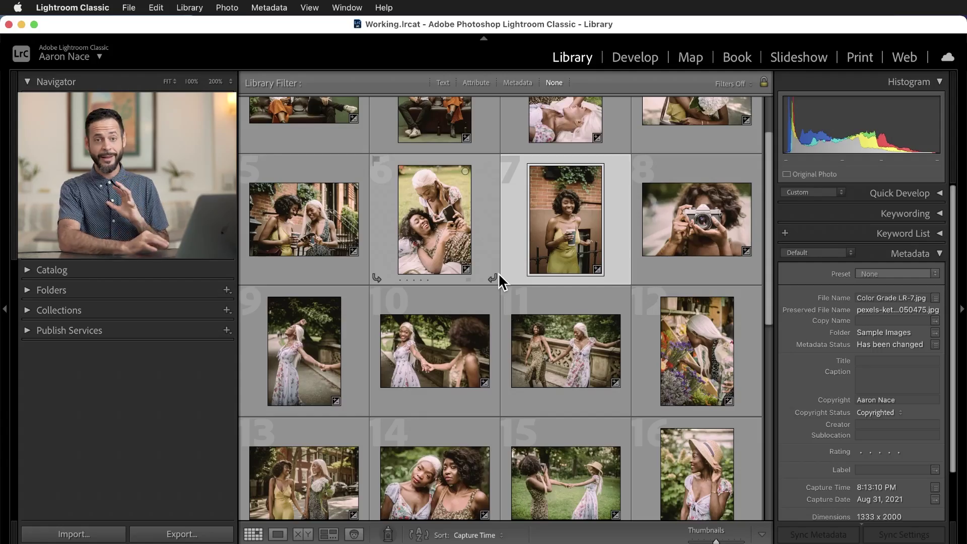
double_click(565, 229)
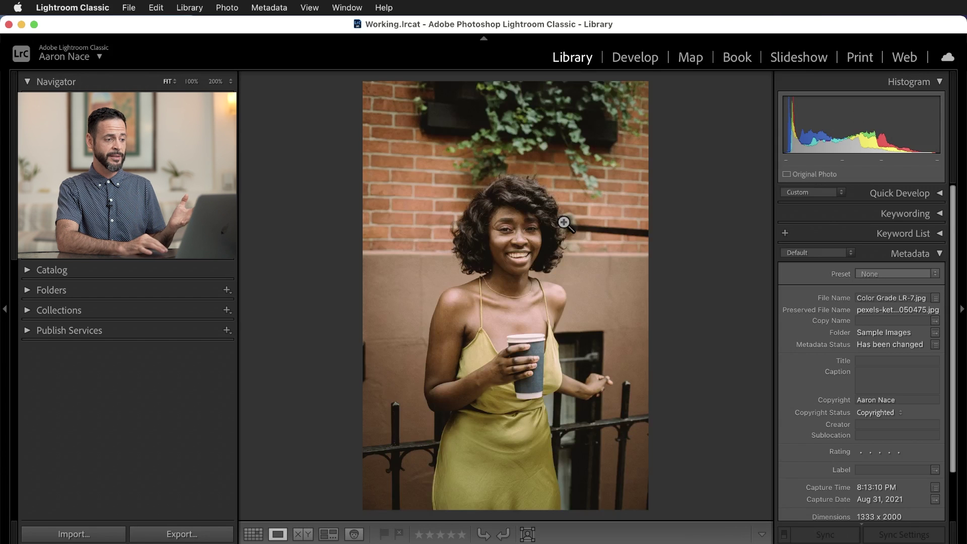
click(633, 59)
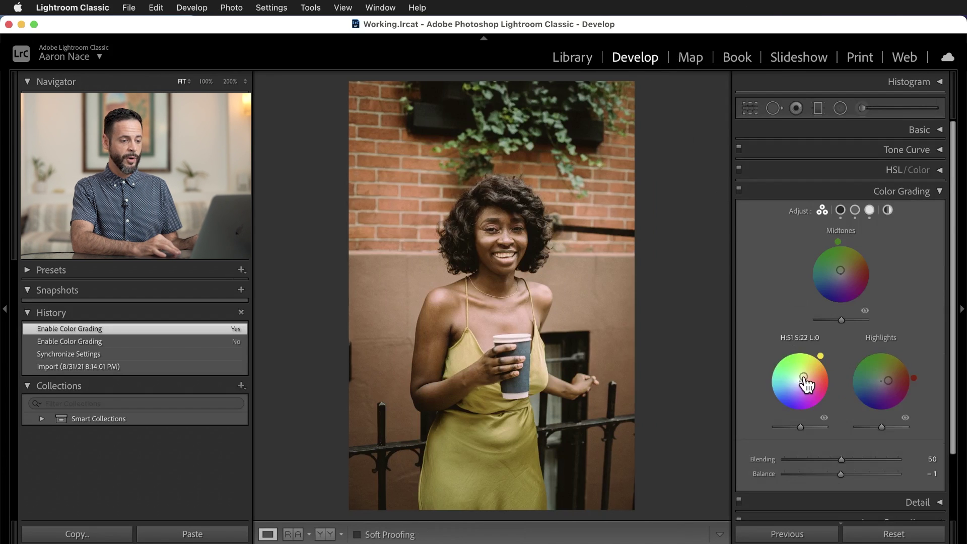
- Strengthen the portrait's shadow tint at hue 6, shift midtones to green hue 135, then return to Grid
mouse_move(805, 383)
mouse_down()
mouse_move(808, 371)
mouse_move(813, 385)
mouse_move(806, 381)
mouse_up()
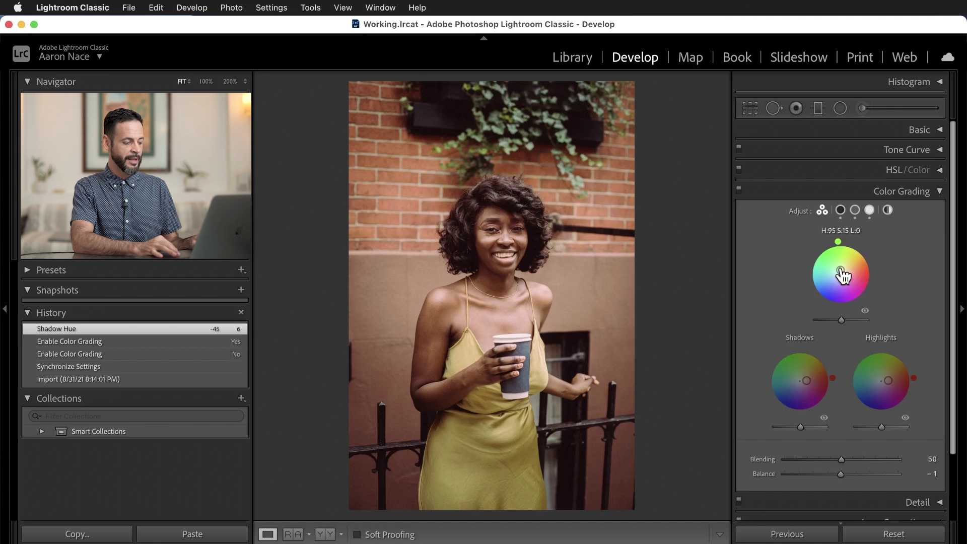
drag(842, 274, 841, 272)
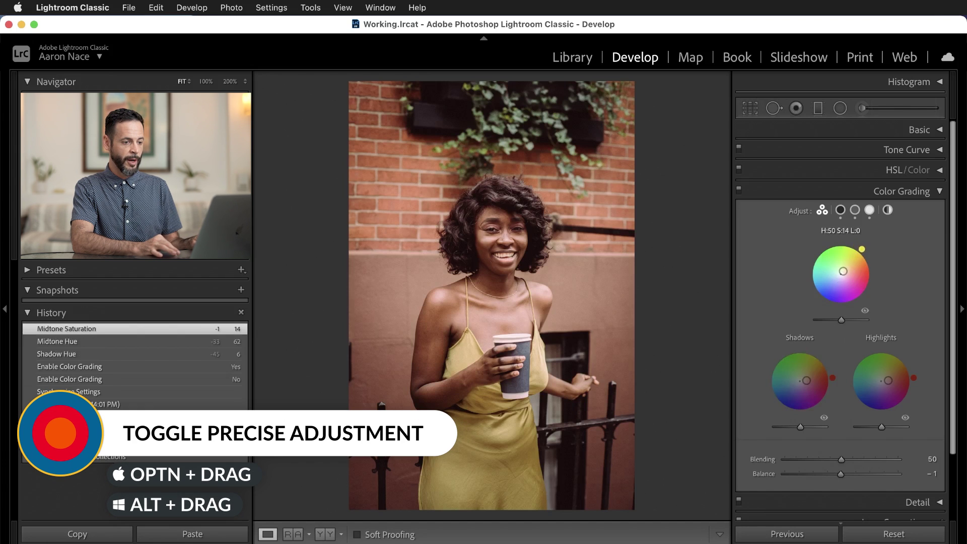
drag(844, 273, 839, 272)
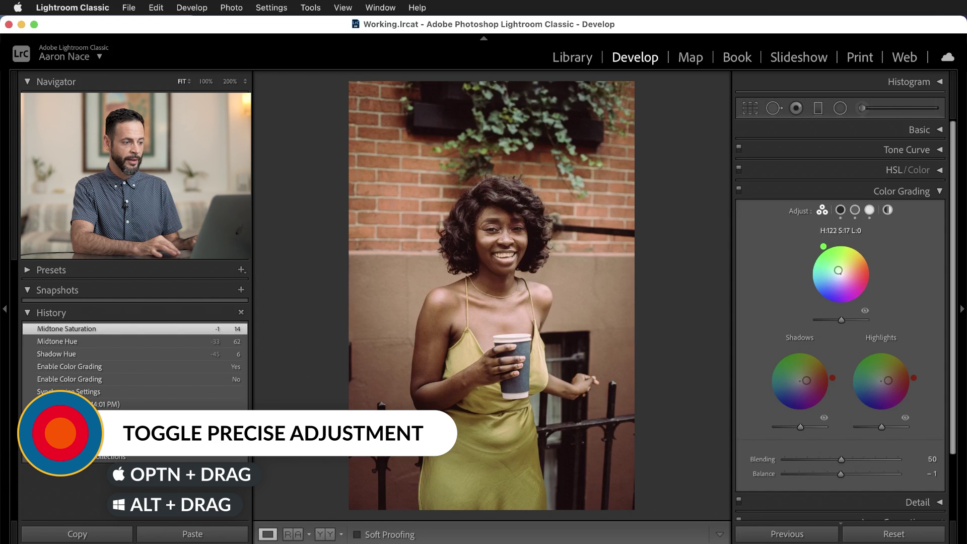
drag(837, 270, 837, 270)
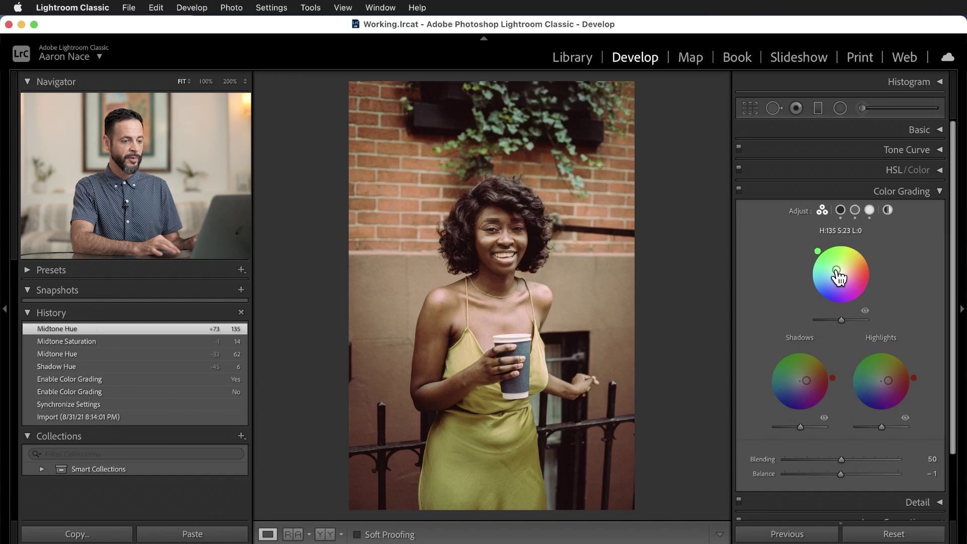
key(g)
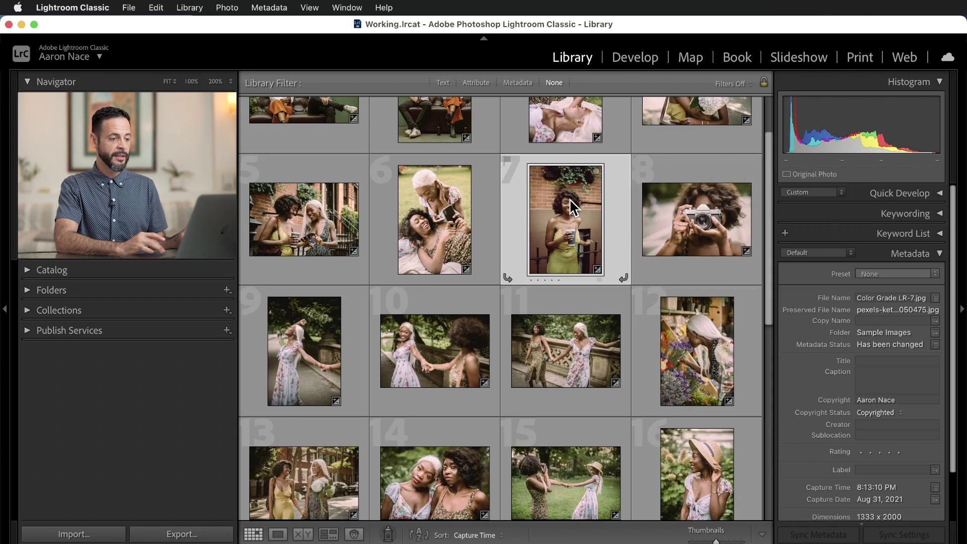
- Create a virtual copy of the coffee portrait
right_click(570, 199)
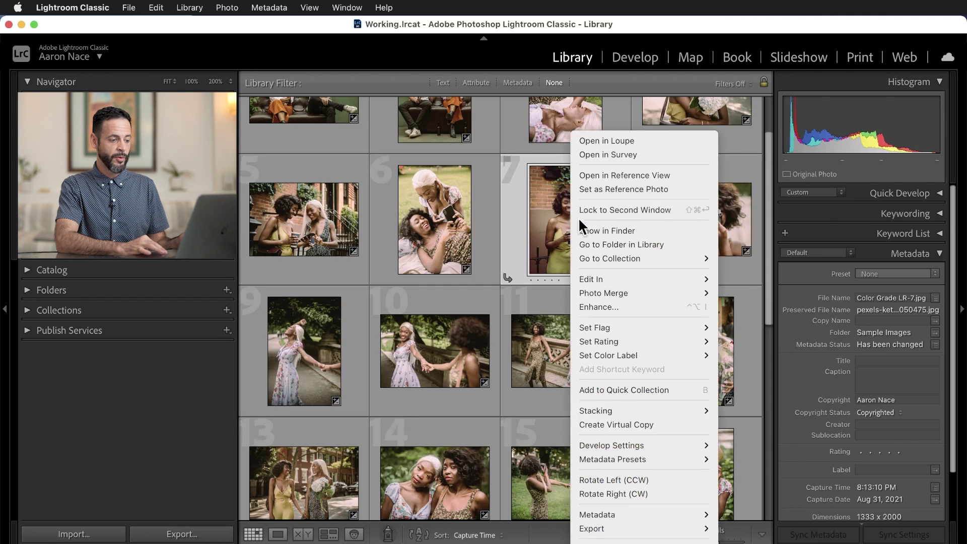
click(618, 428)
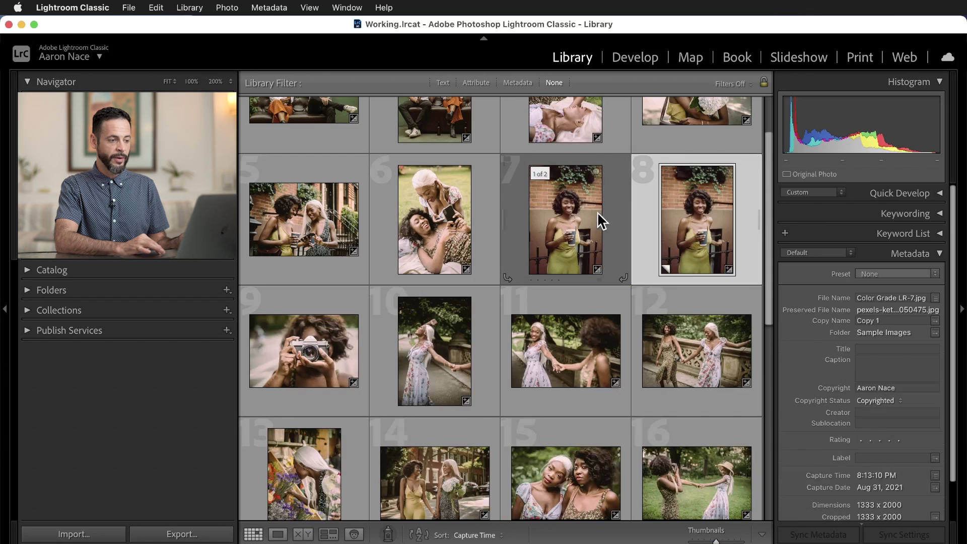
double_click(573, 213)
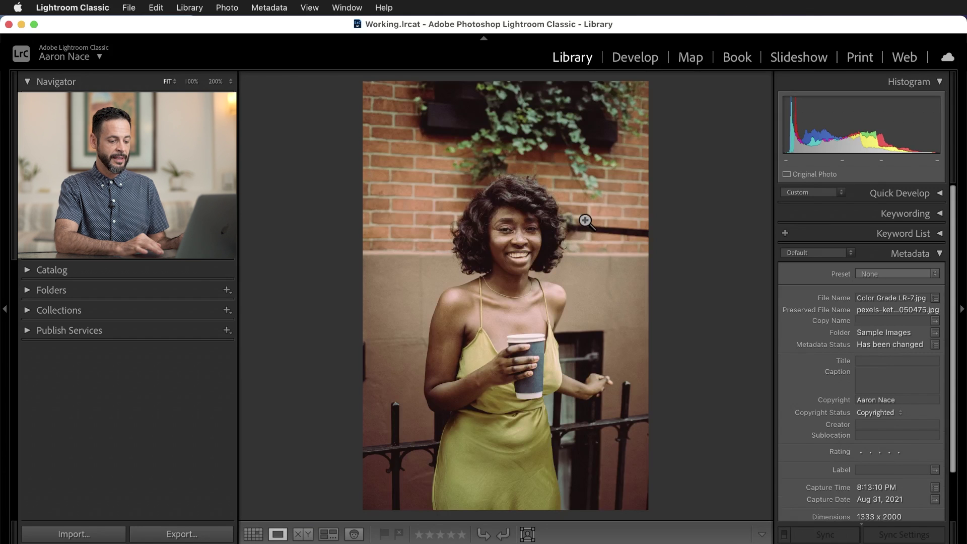
key(g)
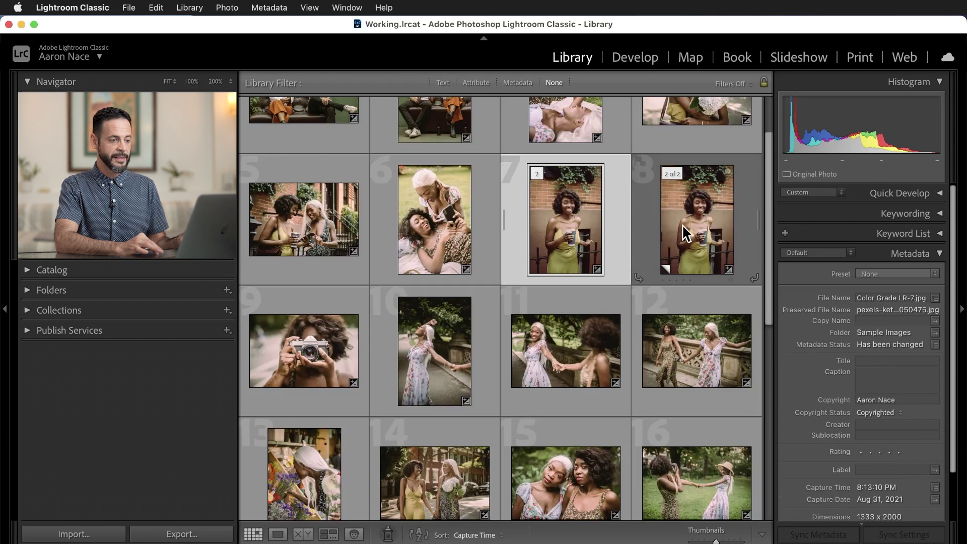
- Select the virtual copy (Copy 1) and open it in Develop
click(683, 225)
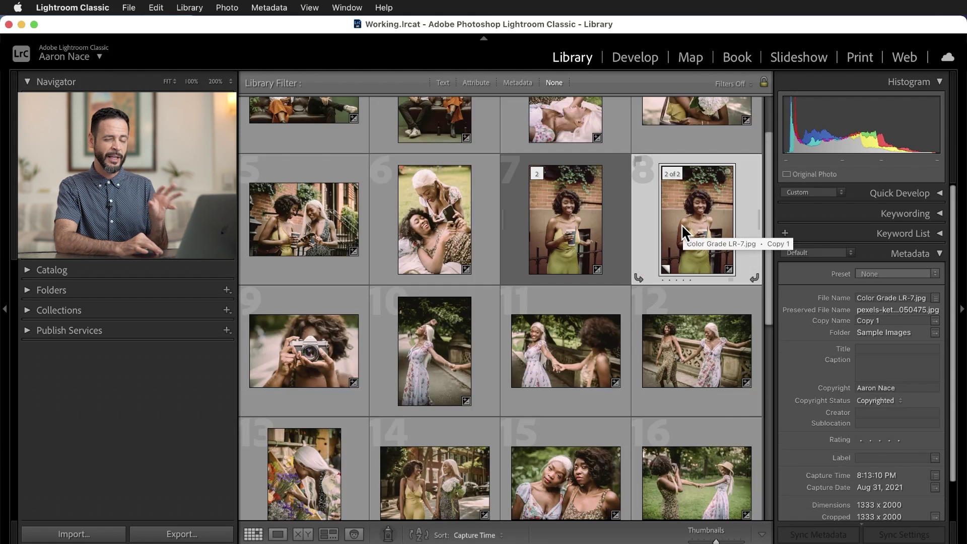
double_click(681, 224)
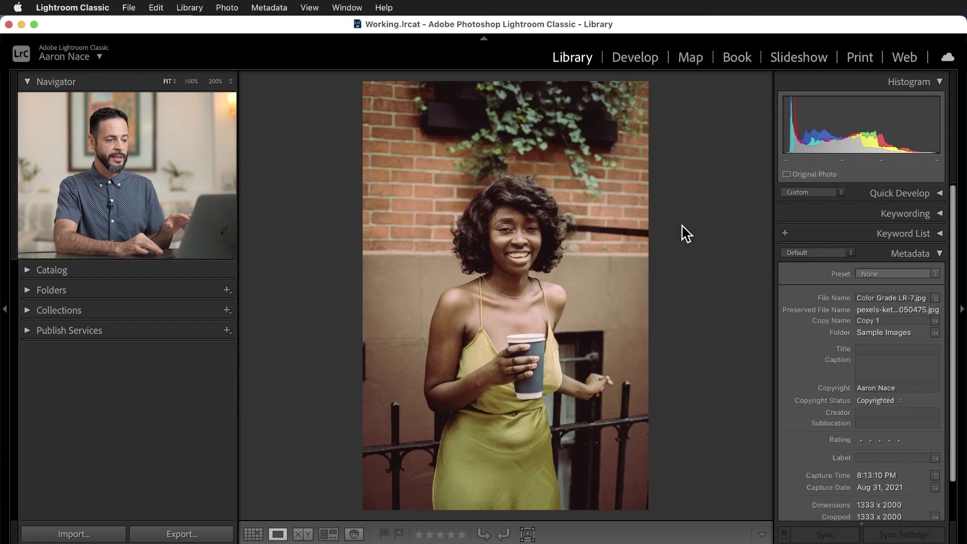
click(642, 59)
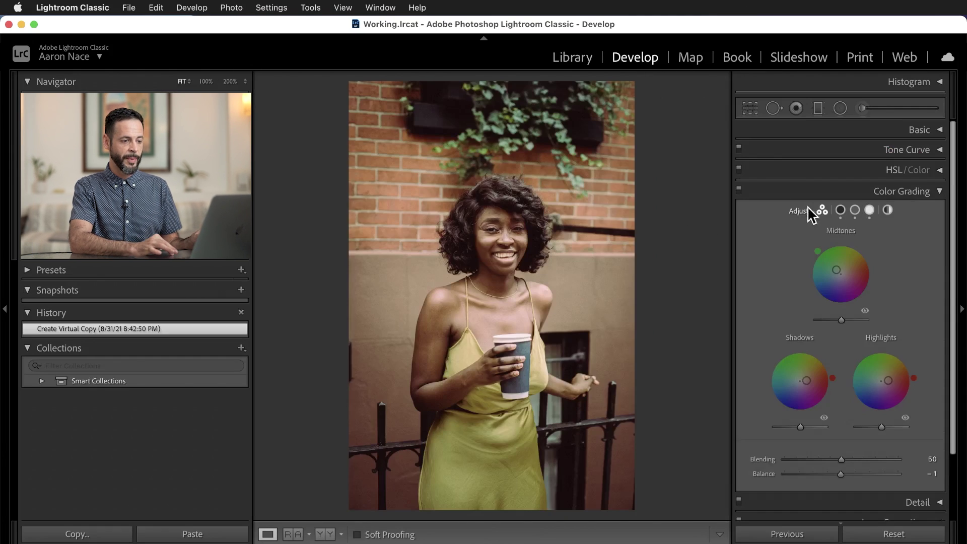
- Reset the copy's colour grading, then tint midtones yellow (hue 70) and shadows reddish (hue 344)
key(alt)
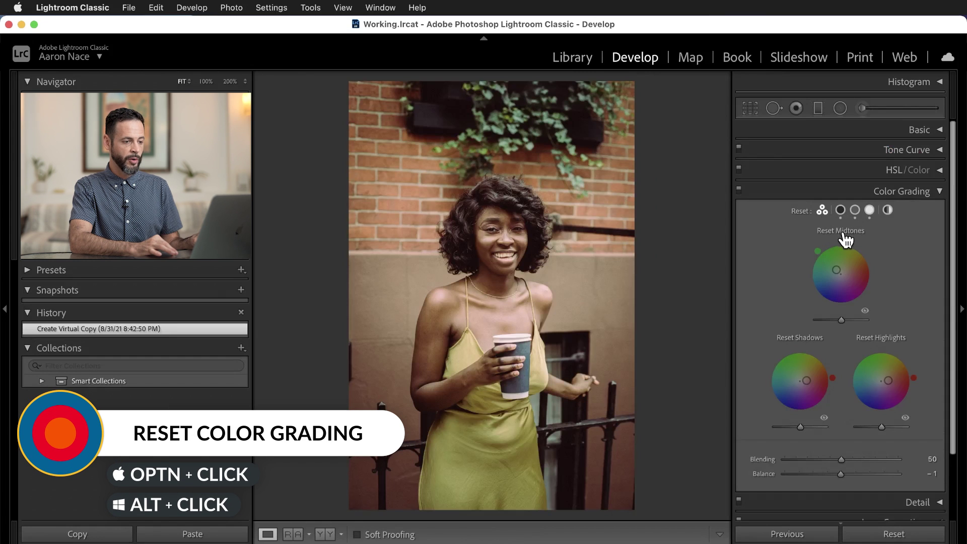
alt+click(801, 211)
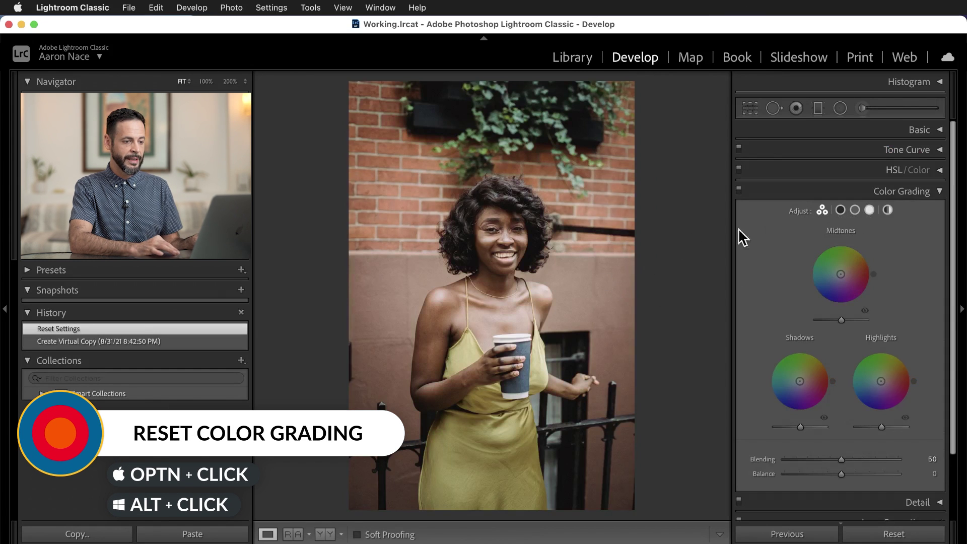
drag(841, 278, 843, 268)
drag(799, 381, 801, 381)
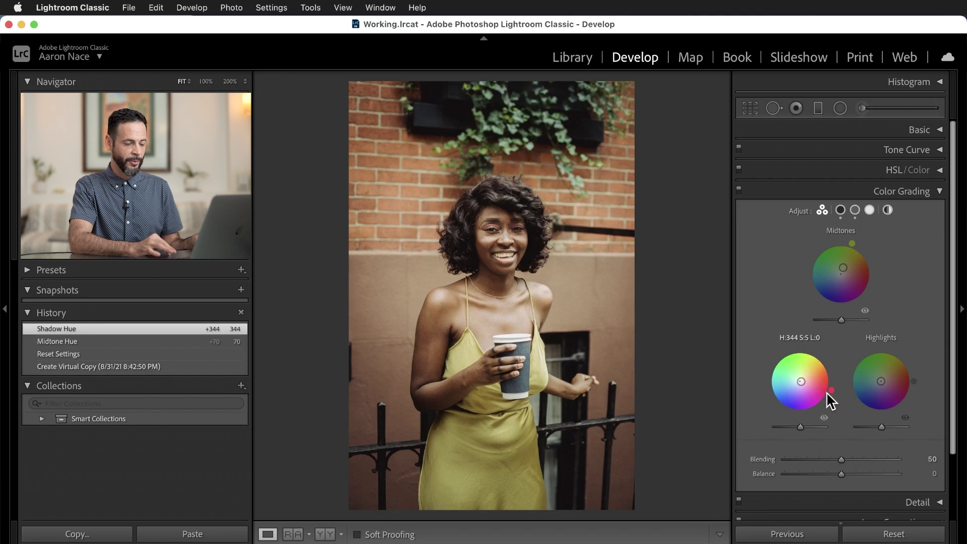
- Tint the highlights blue at hue 248 with fine Option-drag control
key(alt)
mouse_move(880, 386)
mouse_down()
mouse_move(885, 373)
mouse_move(879, 386)
mouse_up()
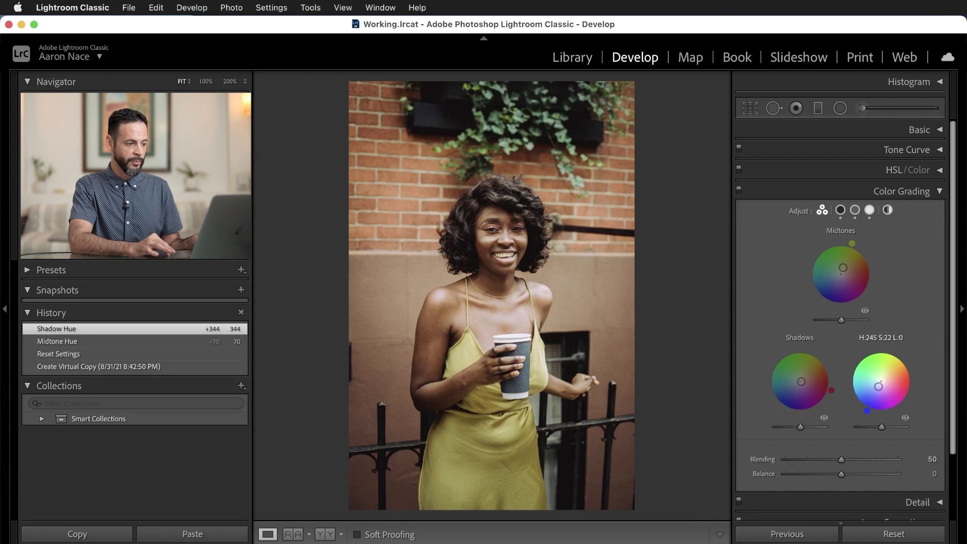
drag(877, 388, 874, 393)
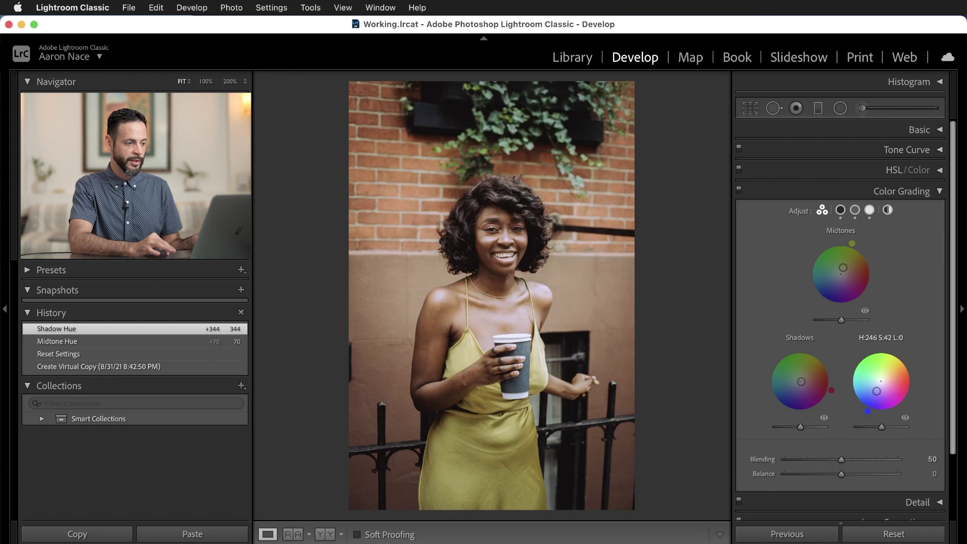
drag(877, 391, 877, 391)
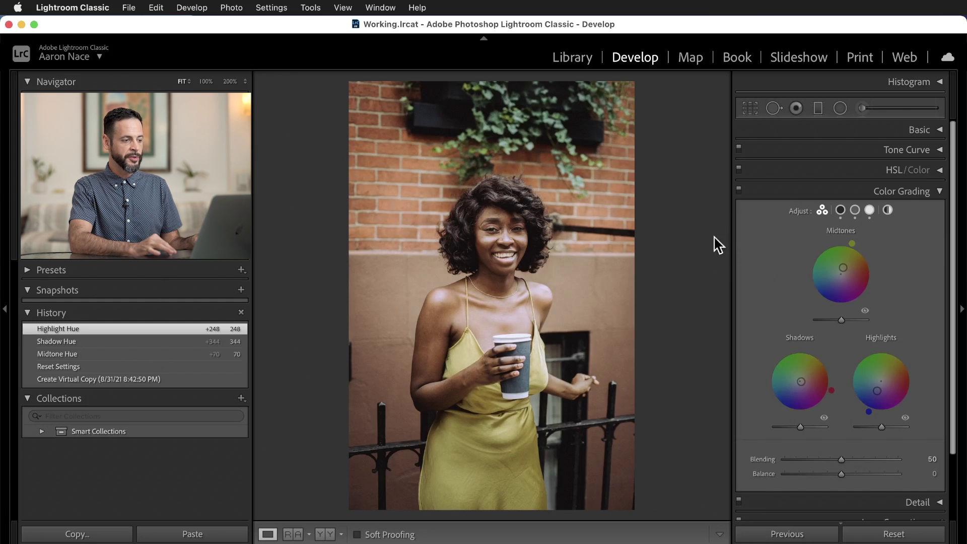
- Compare the portrait and its virtual copy side by side and rate the copy five stars
key(g)
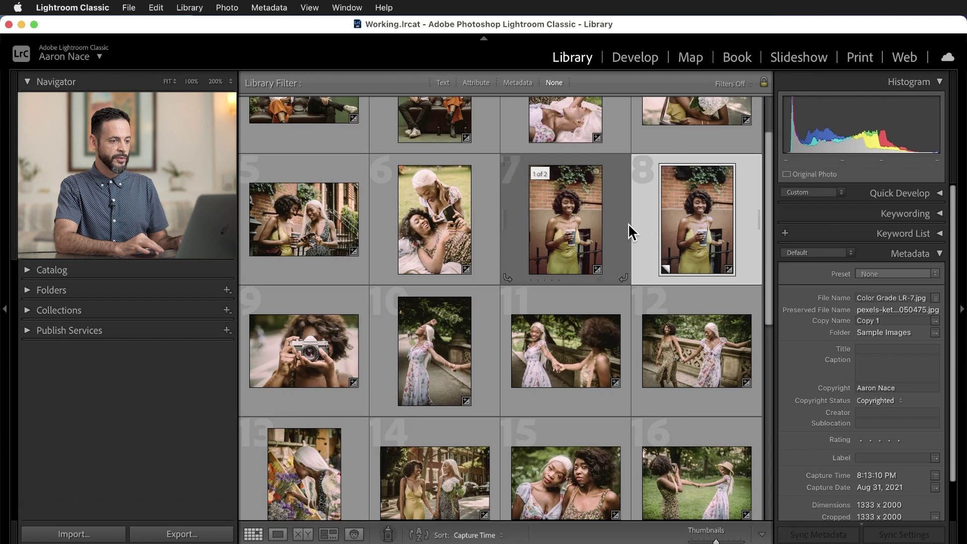
shift+click(573, 216)
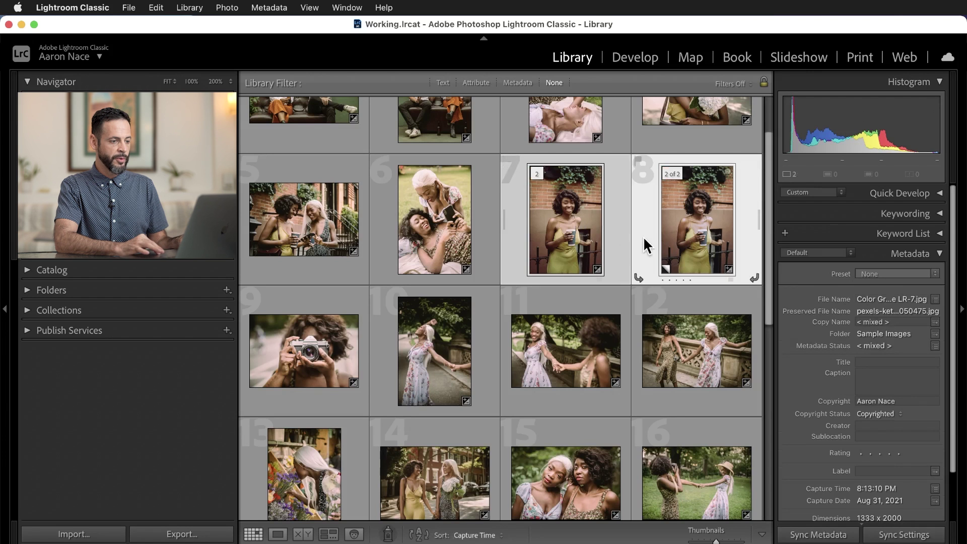
key(c)
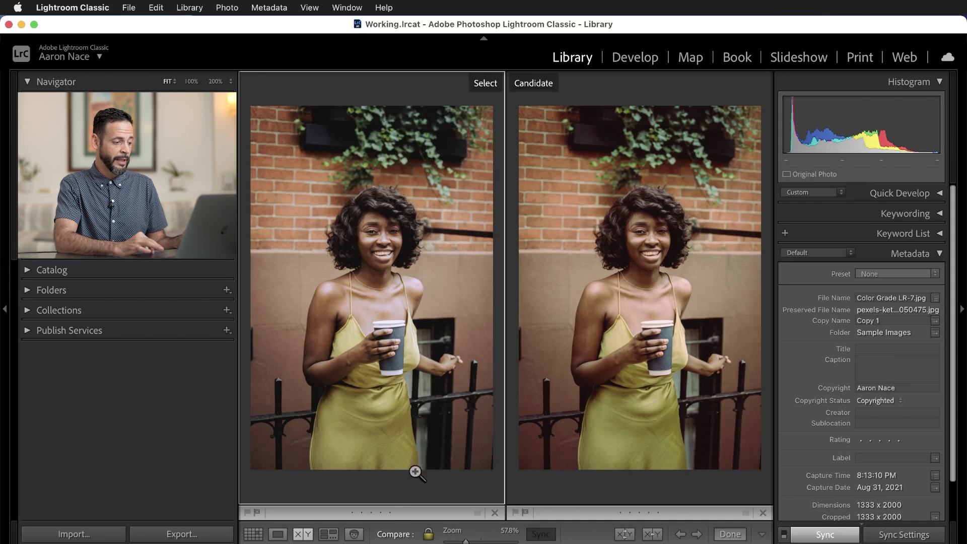
click(390, 512)
key(g)
- Make the virtual copy the active photo and select all catalog photos
click(567, 352)
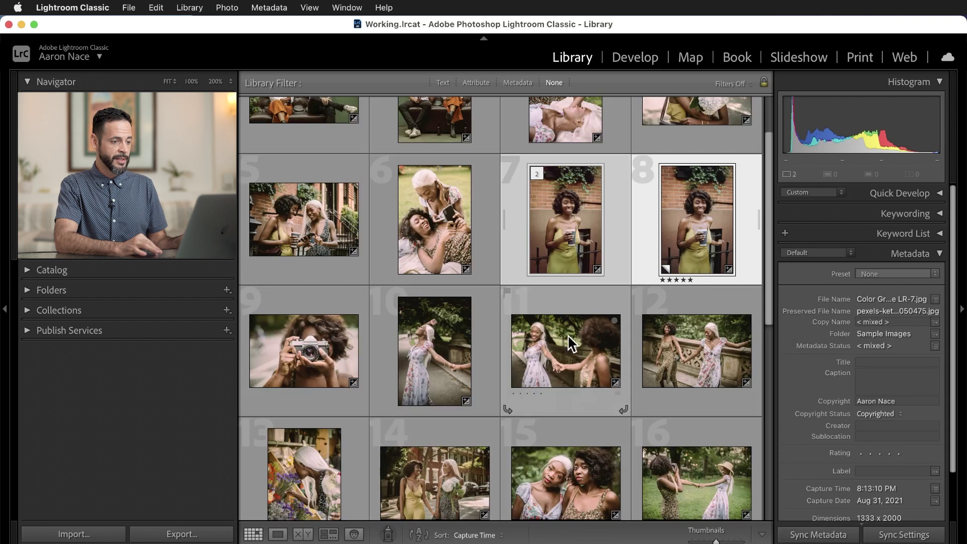
click(700, 243)
key(super+a)
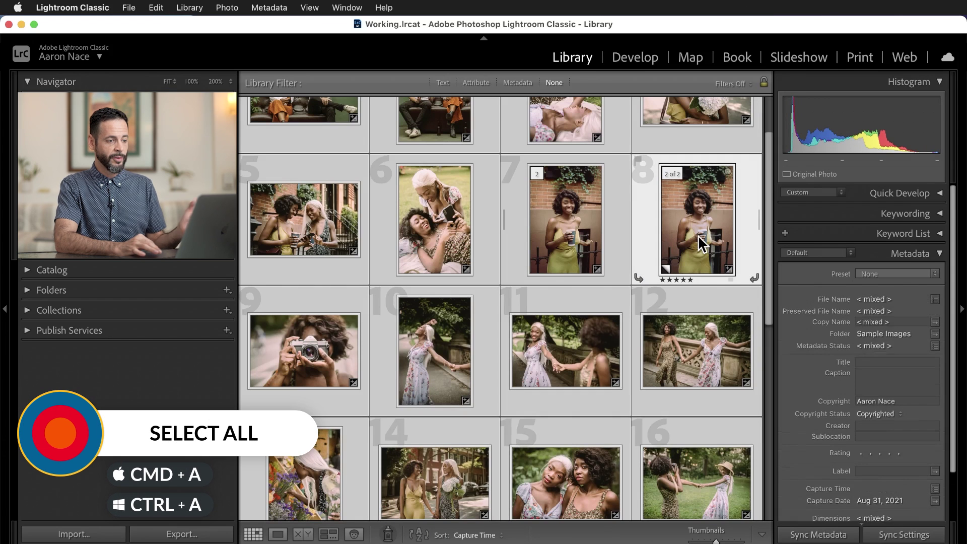
- Sync only the virtual copy's Color Grading to all 26 selected photos
click(891, 534)
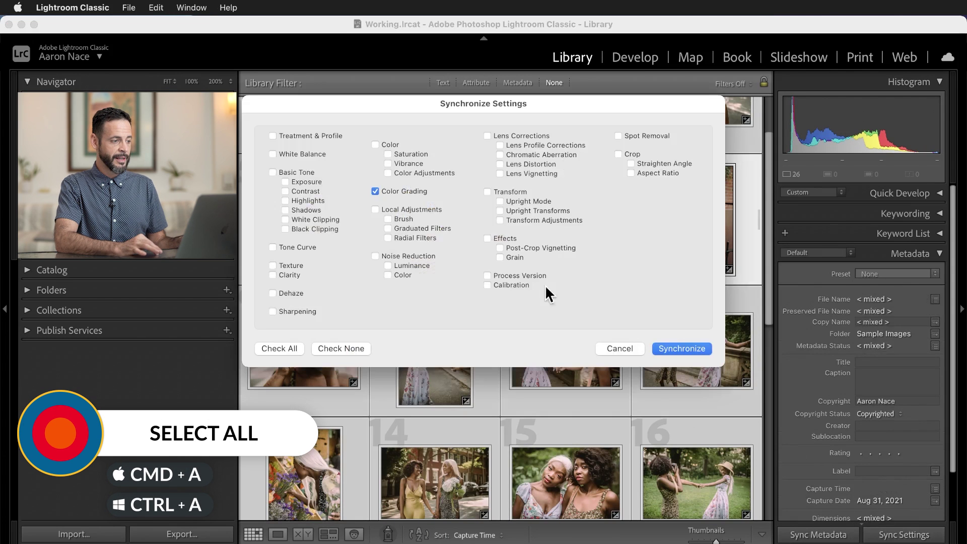
click(674, 349)
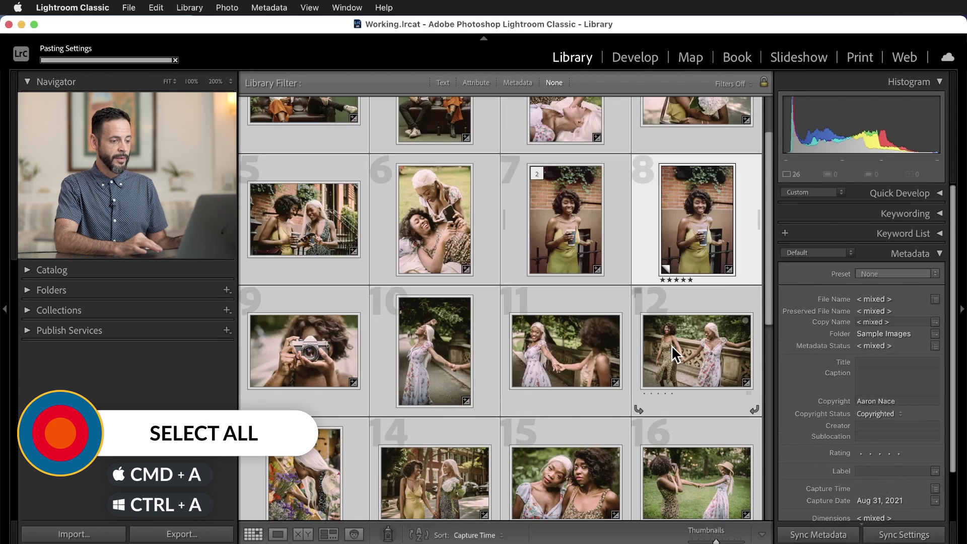